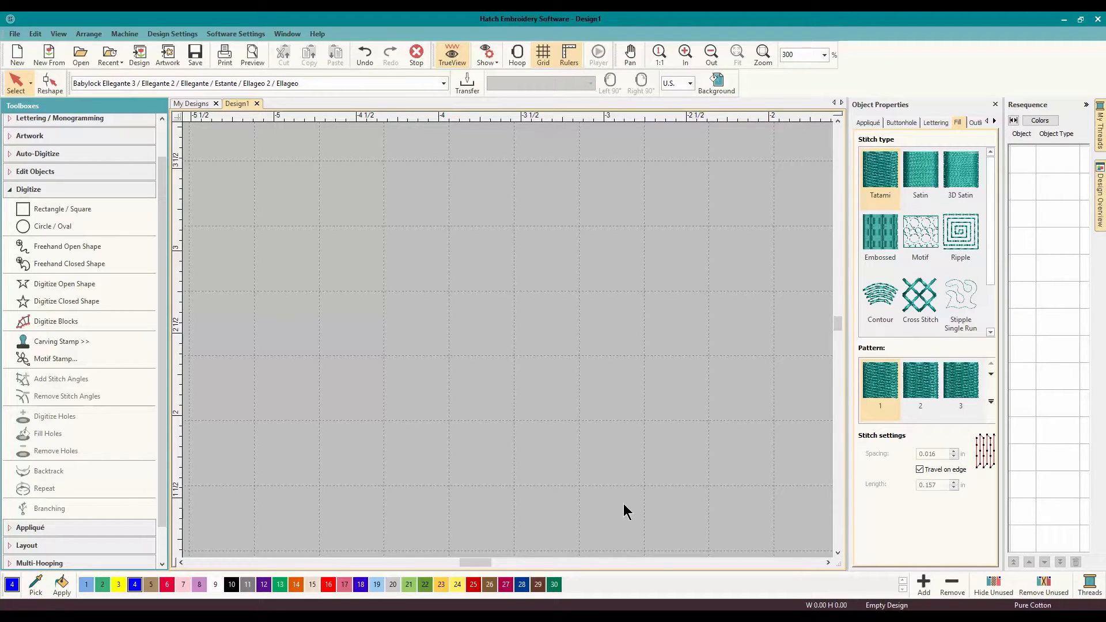
{"action": "left_click", "coordinate": [78, 212]}
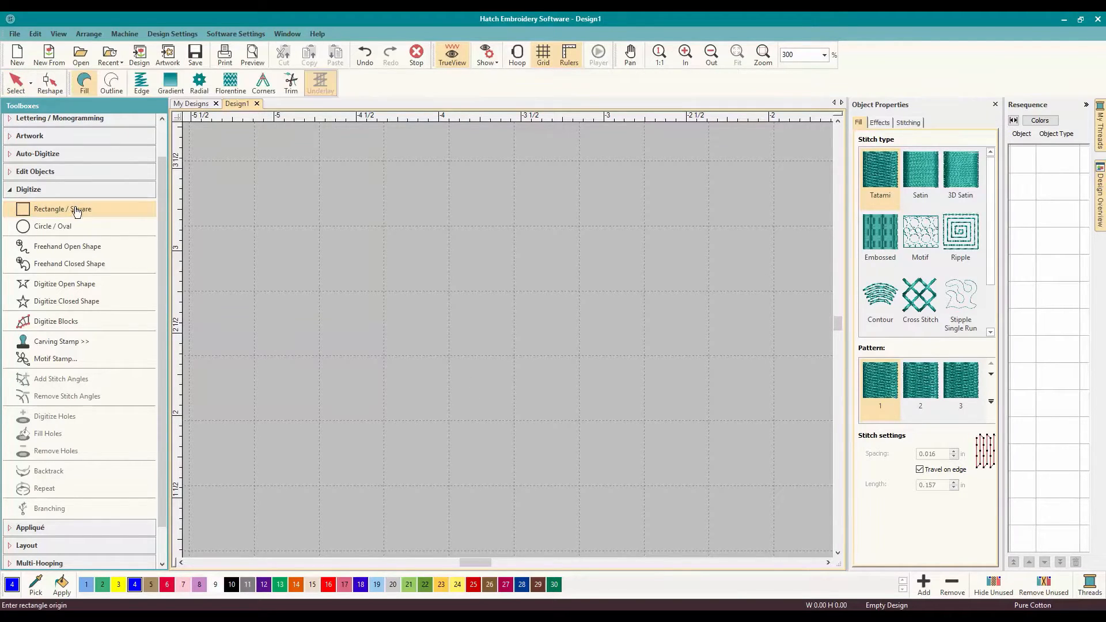
{"action": "left_click", "coordinate": [384, 226]}
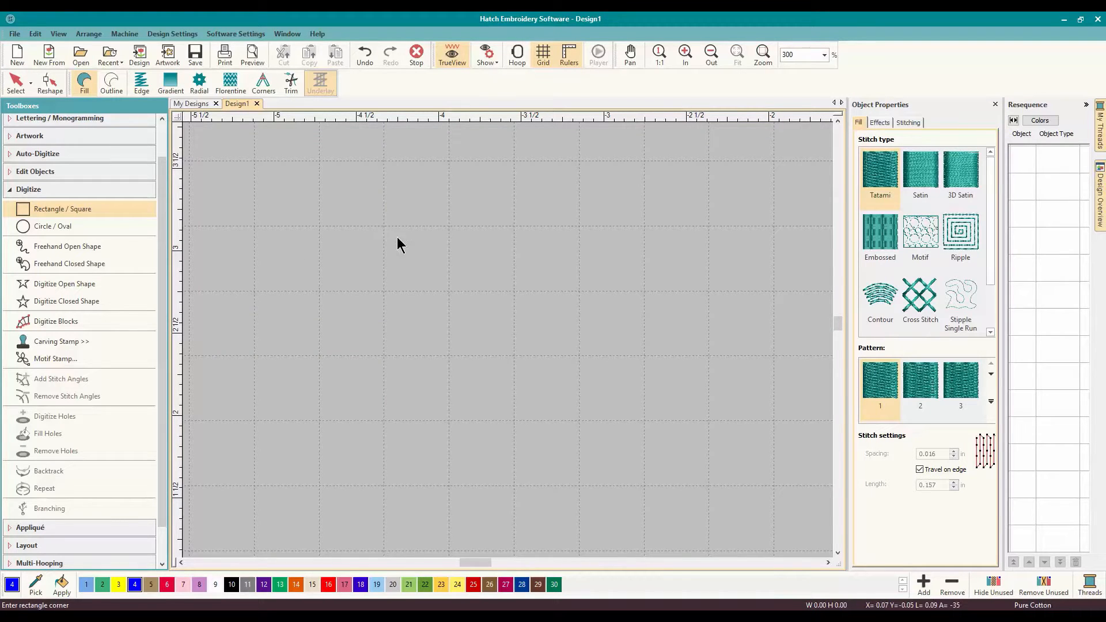
{"action": "left_click", "coordinate": [577, 339]}
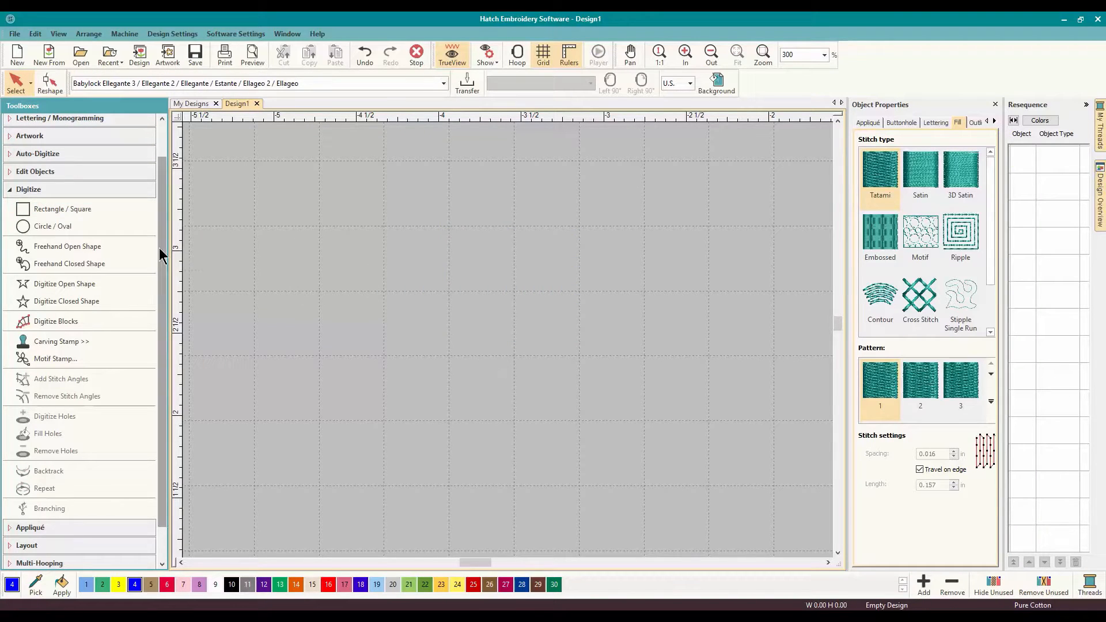
{"action": "left_click", "coordinate": [74, 192]}
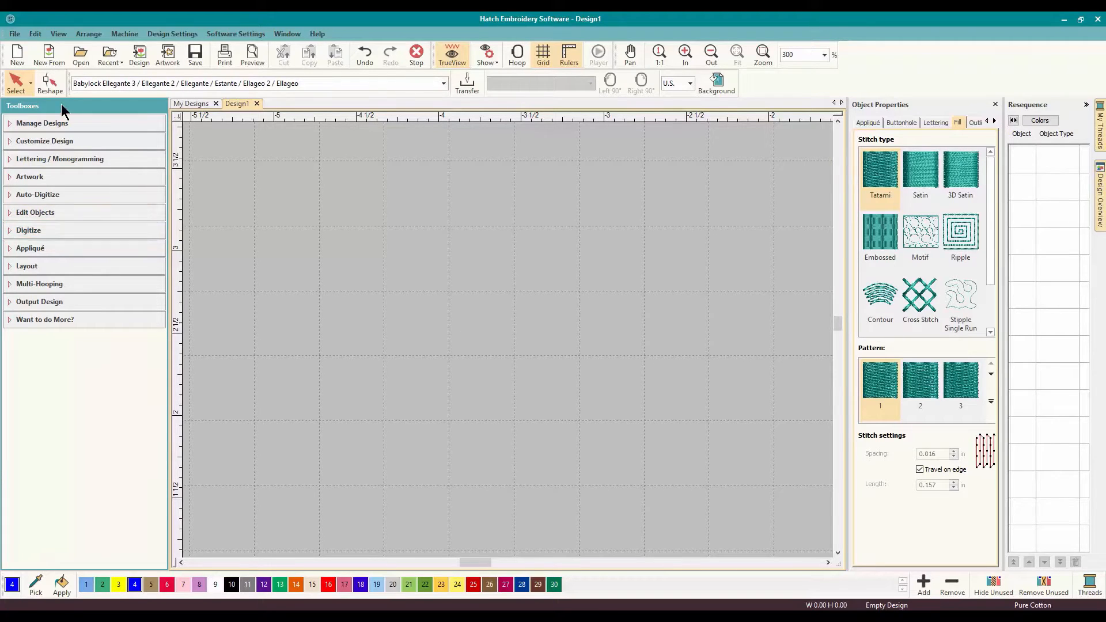
{"action": "left_click", "coordinate": [64, 231]}
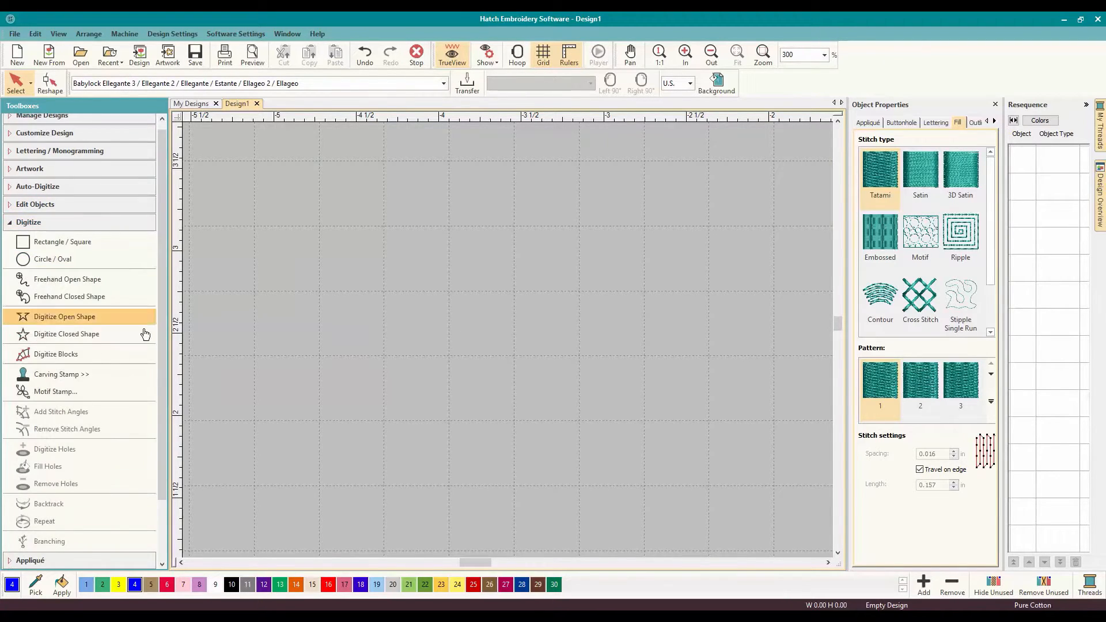
- Digitize a Tatami-filled rectangle about 2.37 in wide and 1.58 in high, and select it
{"action": "left_click", "coordinate": [70, 244]}
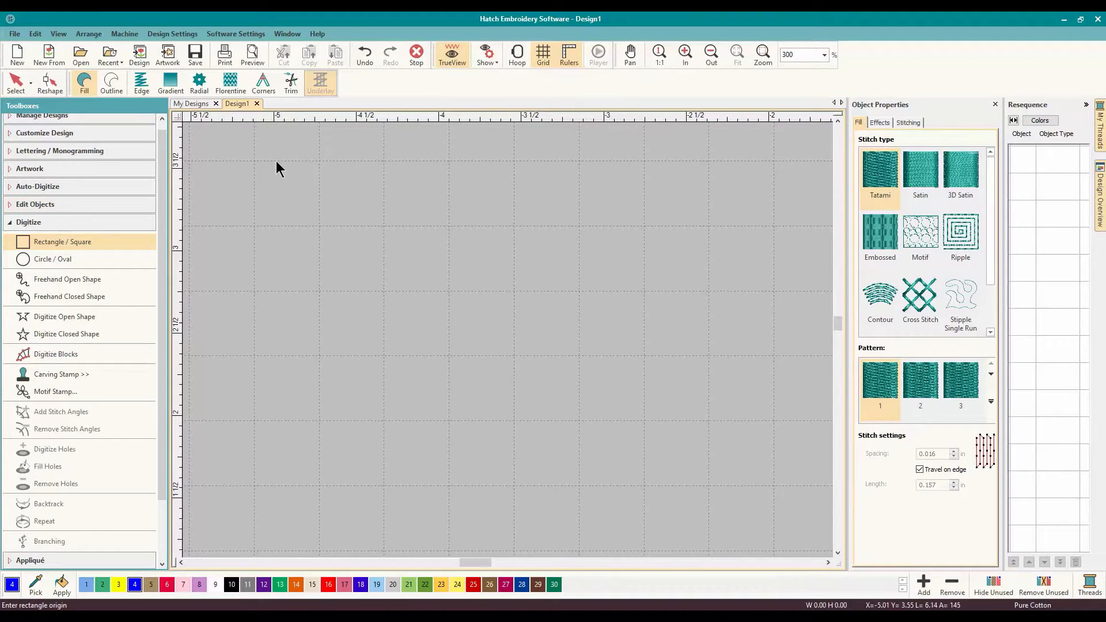
{"action": "left_click", "coordinate": [319, 160]}
{"action": "left_click", "coordinate": [711, 421]}
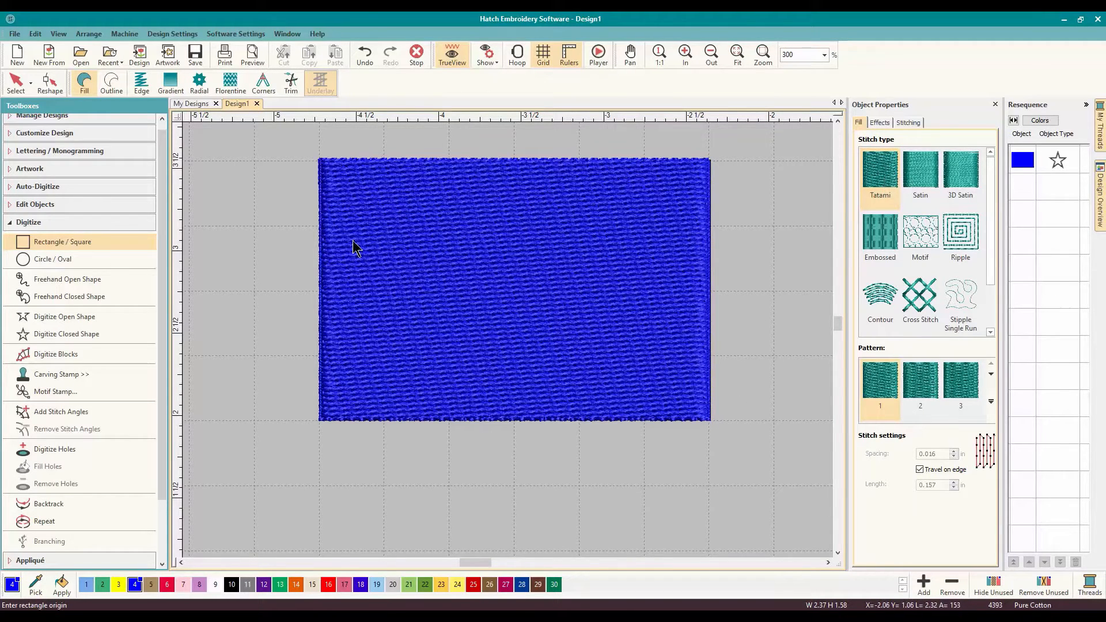
{"action": "left_click", "coordinate": [15, 82]}
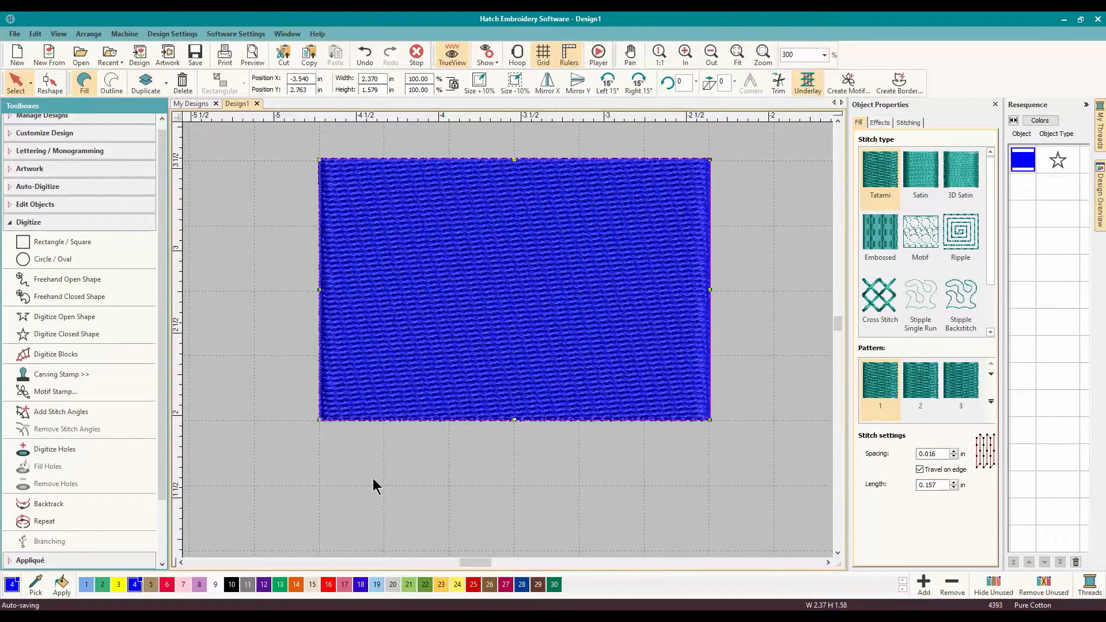
- Try palette thread colors 16 and 18 on the selected rectangle, ending back on blue color 4
{"action": "left_click", "coordinate": [329, 584]}
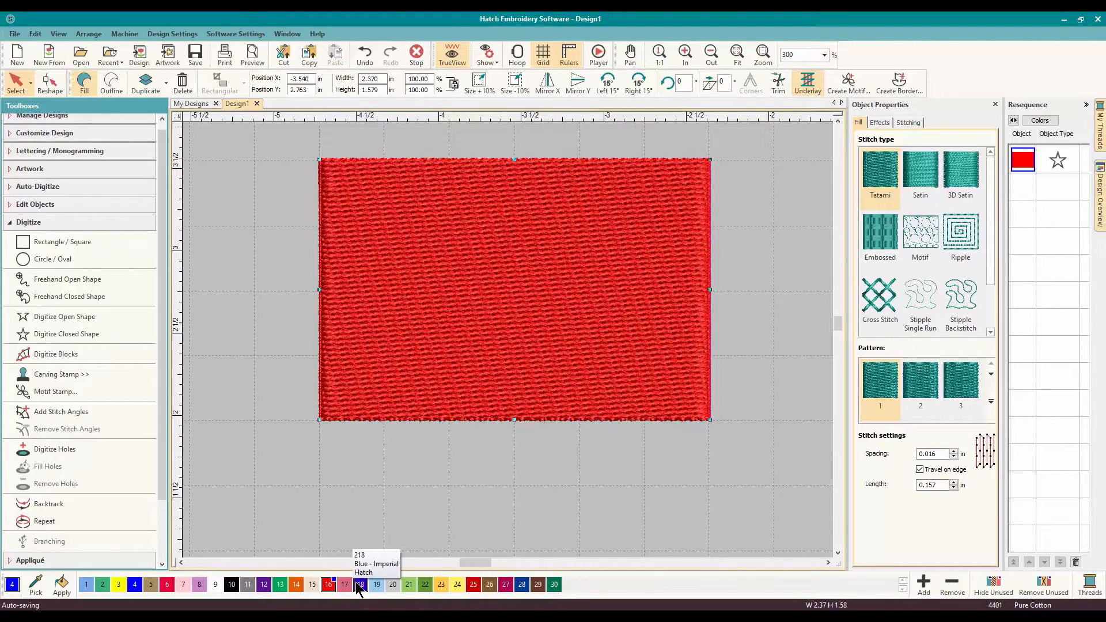
{"action": "left_click", "coordinate": [356, 583]}
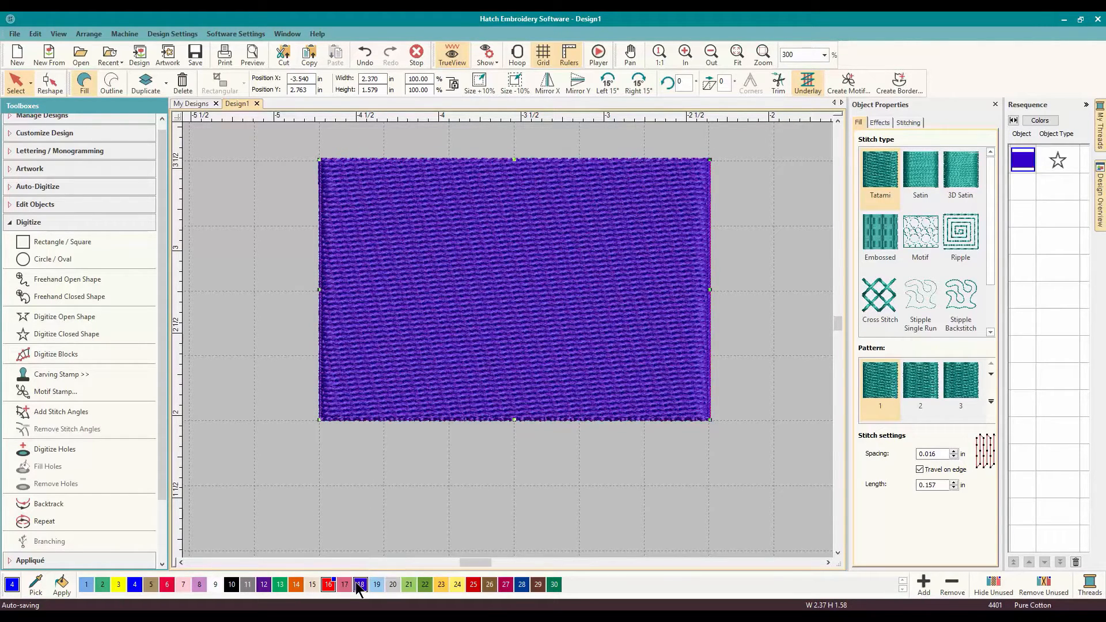
{"action": "left_click", "coordinate": [132, 584]}
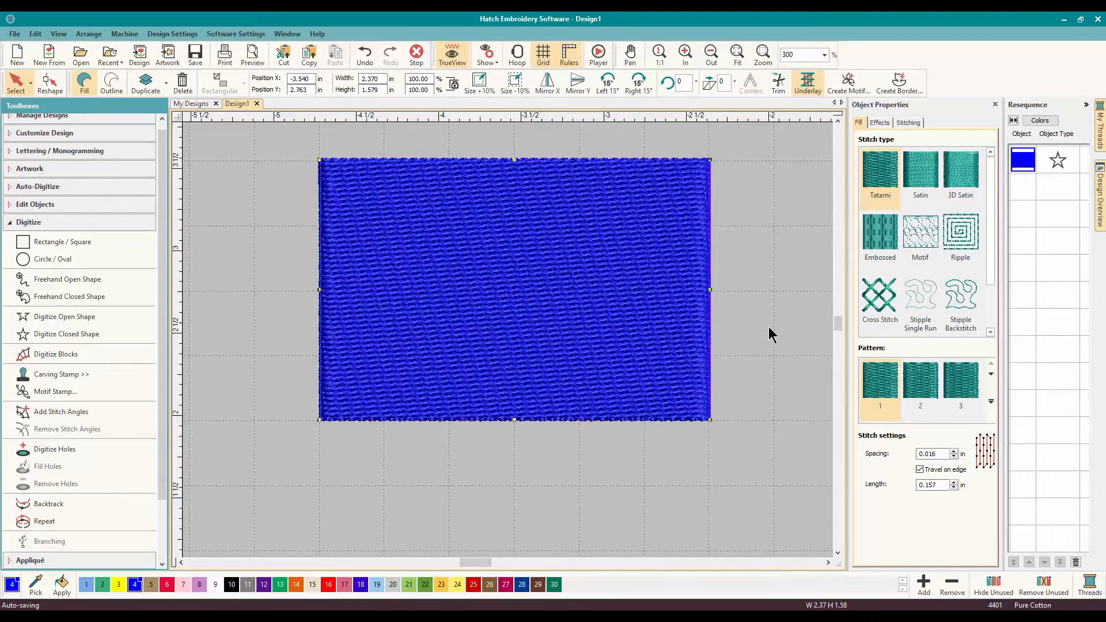
- Apply the Gradient Fill effect with Profile 1 to the selected rectangle
{"action": "left_click", "coordinate": [880, 122]}
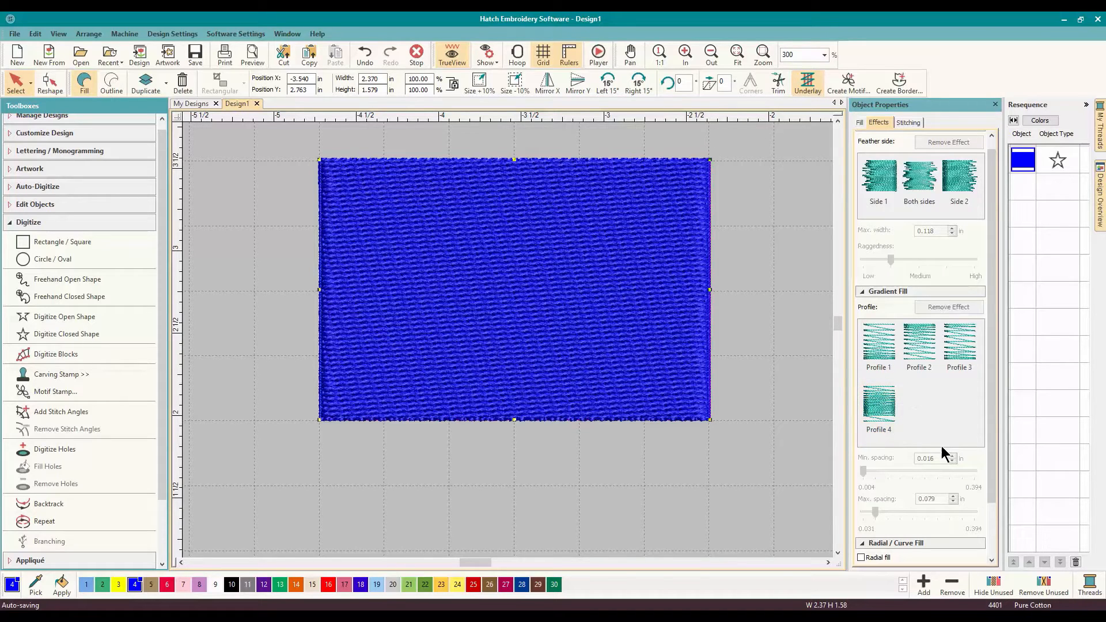
{"action": "left_click", "coordinate": [865, 398]}
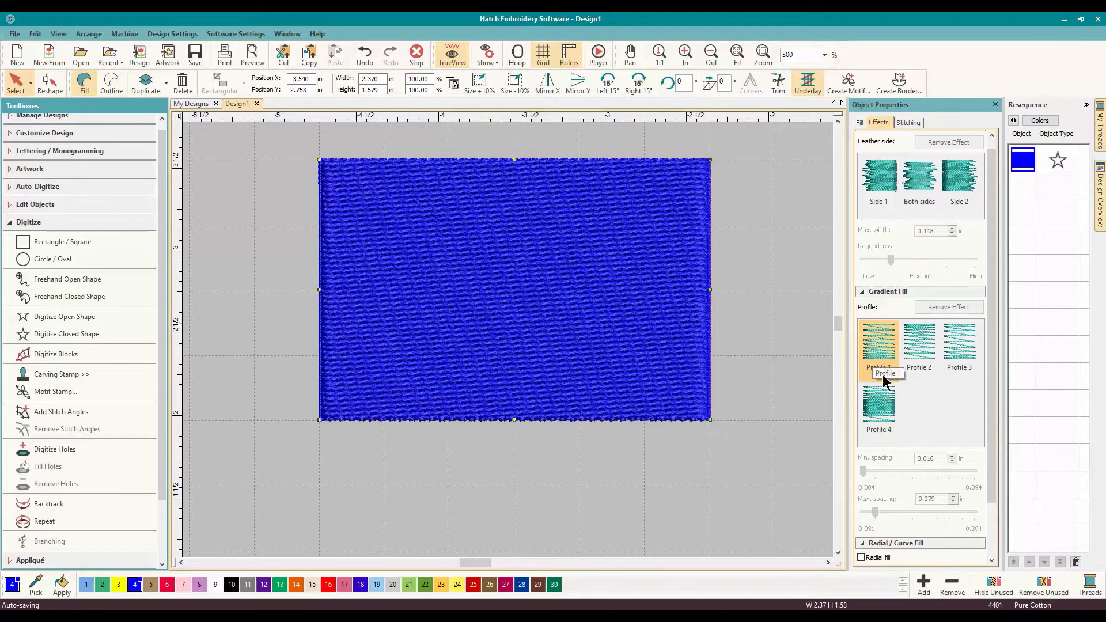
{"action": "left_click", "coordinate": [888, 353]}
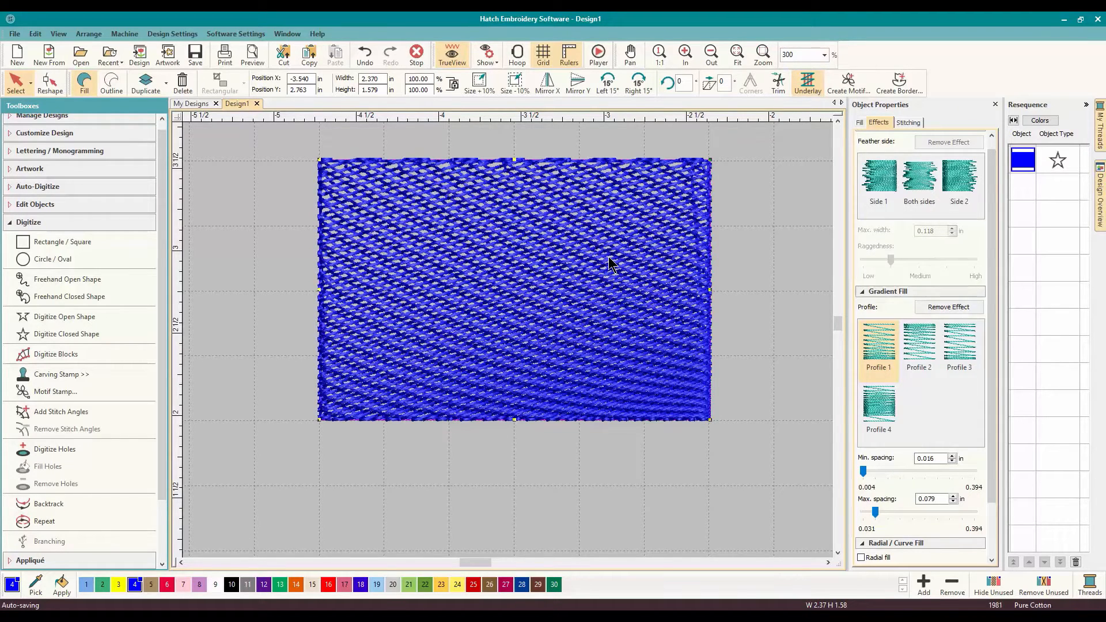
- Turn off the underlay stitching of the gradient-filled rectangle, comparing the fill with Underlay 1 on and off
{"action": "left_click", "coordinate": [908, 122]}
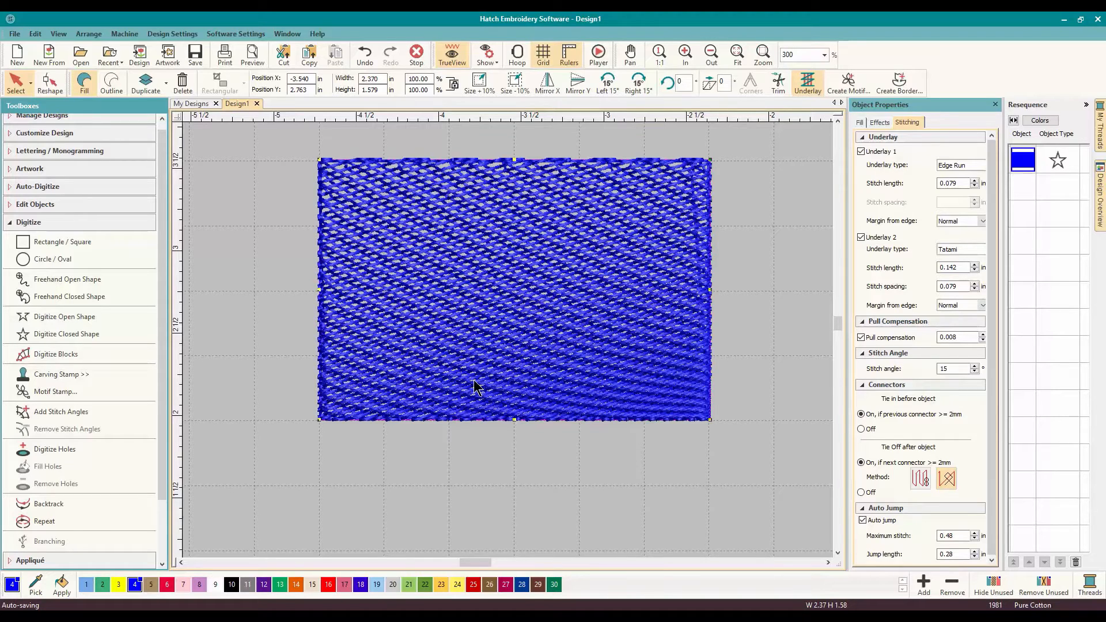
{"action": "left_click", "coordinate": [861, 151]}
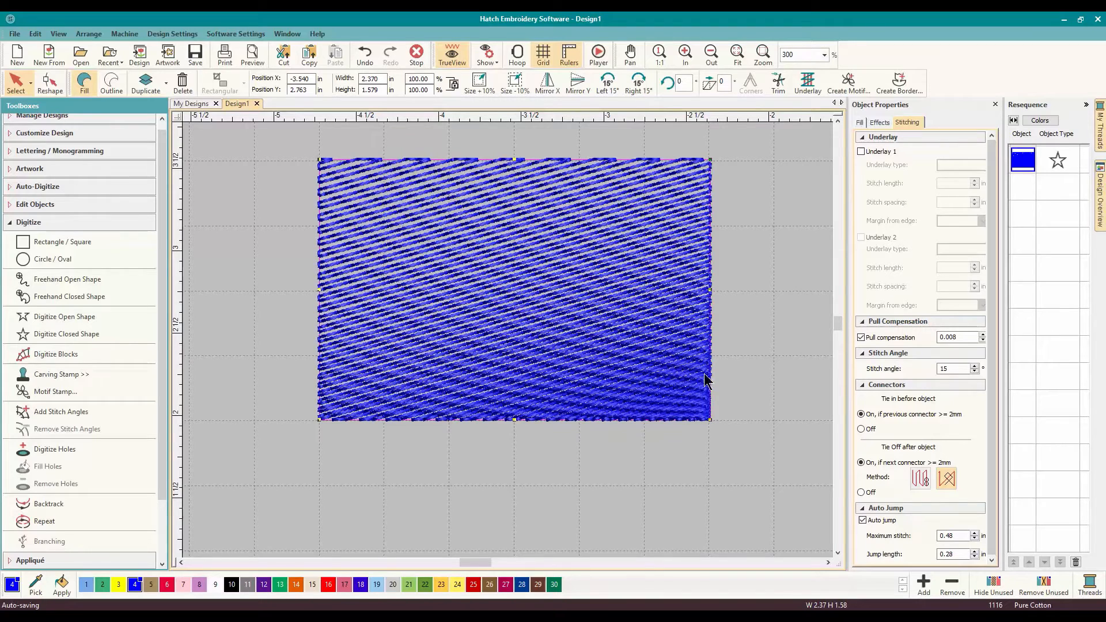
{"action": "left_click", "coordinate": [862, 152]}
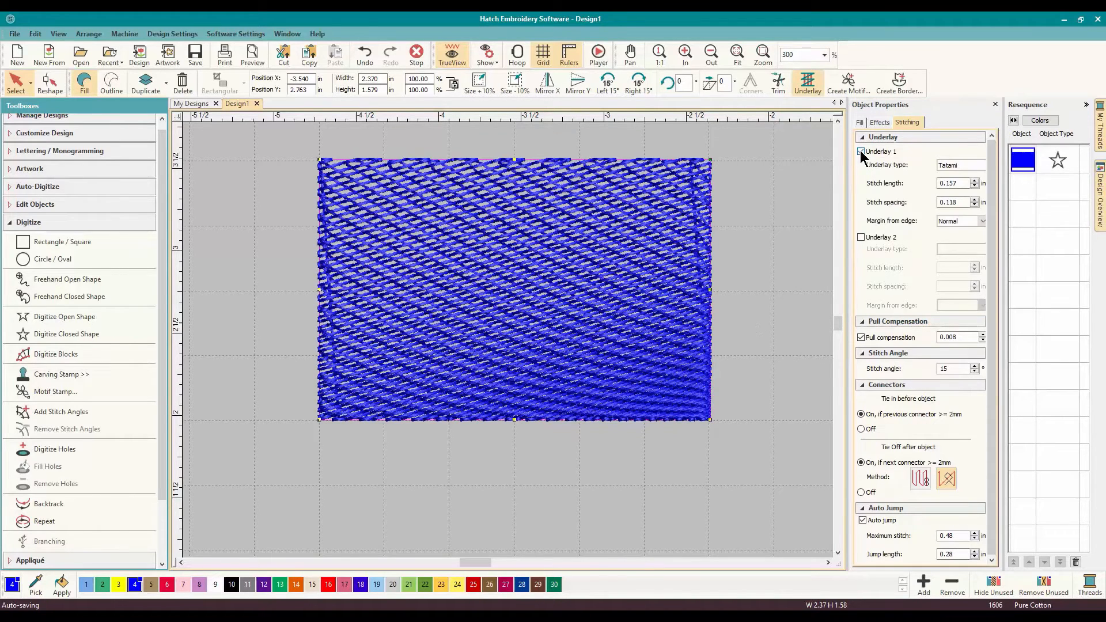
{"action": "left_click", "coordinate": [861, 151]}
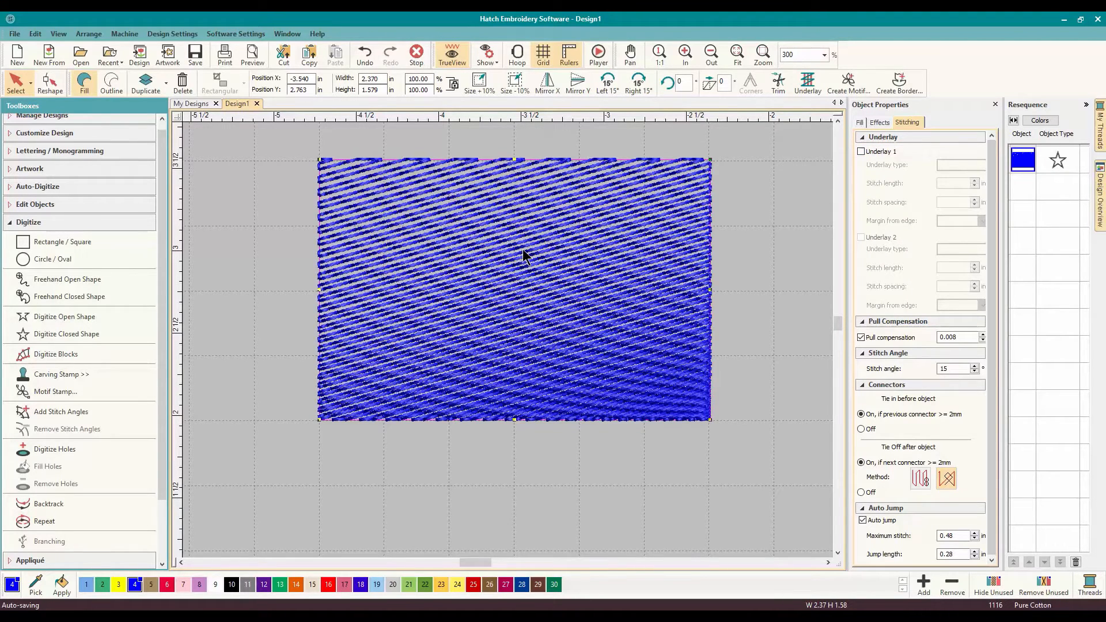
- Compare gradient Profiles 2, 3 and 4 and the fill without the gradient effect, ending on Profile 1
{"action": "left_click", "coordinate": [880, 123]}
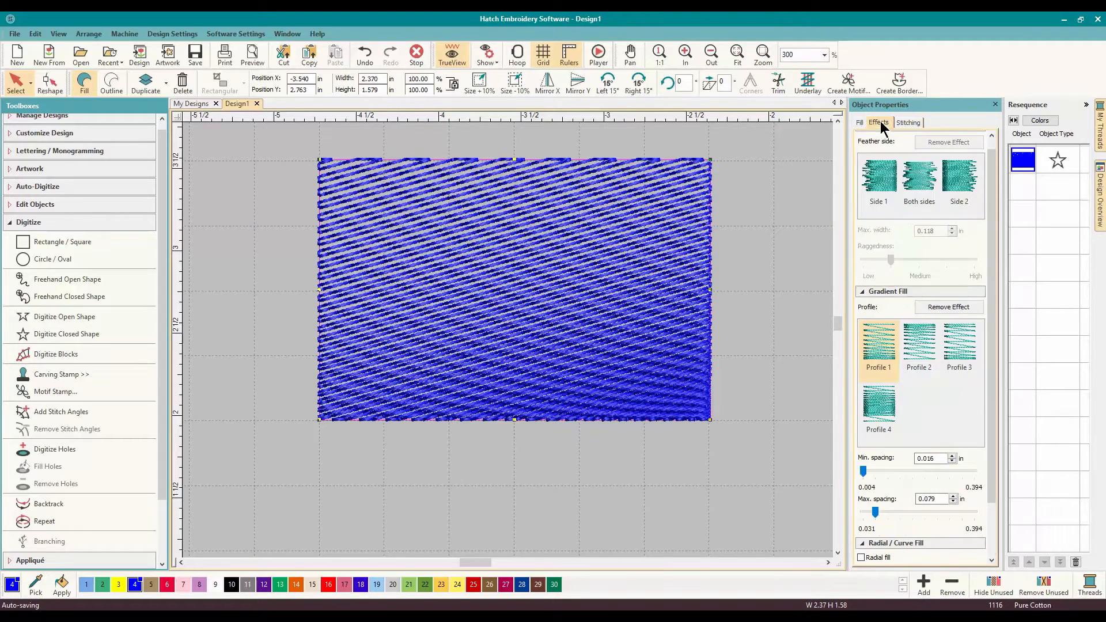
{"action": "left_click", "coordinate": [920, 343]}
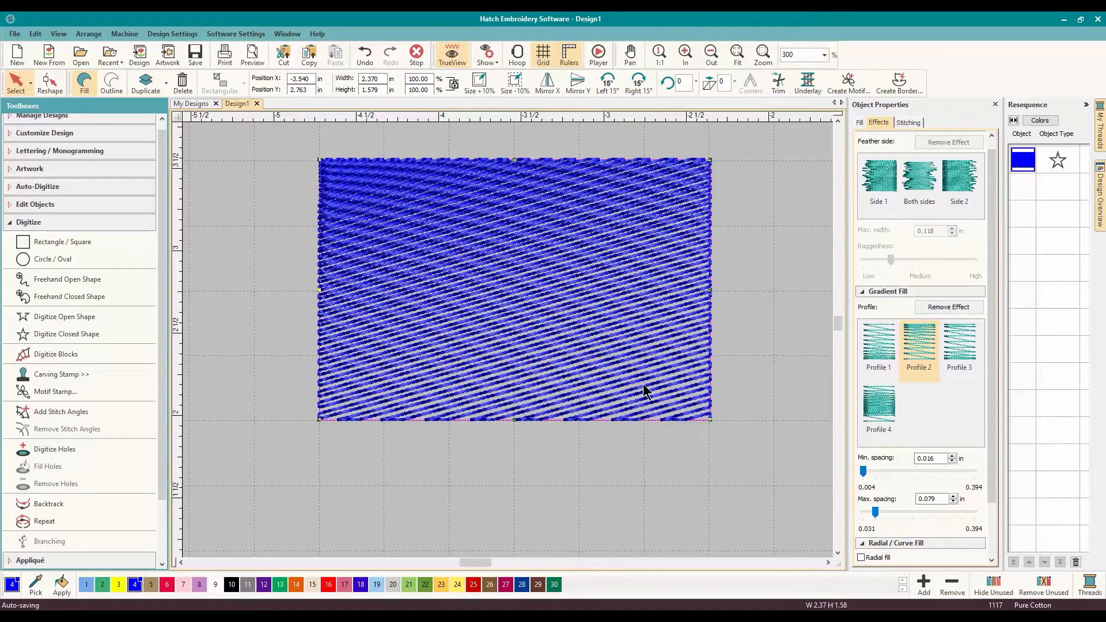
{"action": "left_click", "coordinate": [961, 355]}
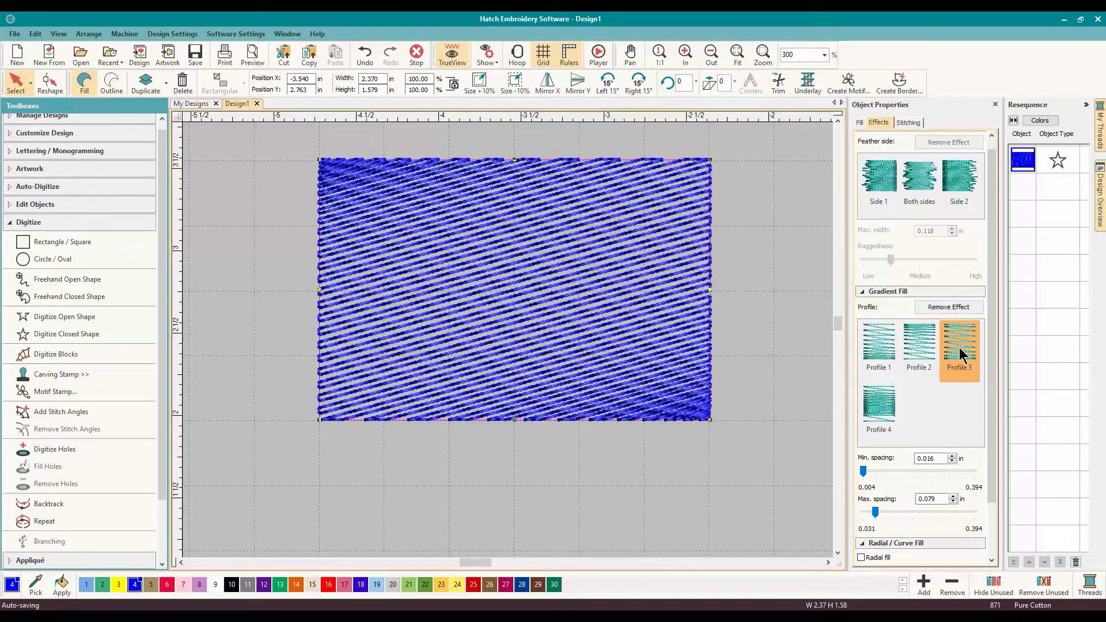
{"action": "left_click", "coordinate": [876, 408]}
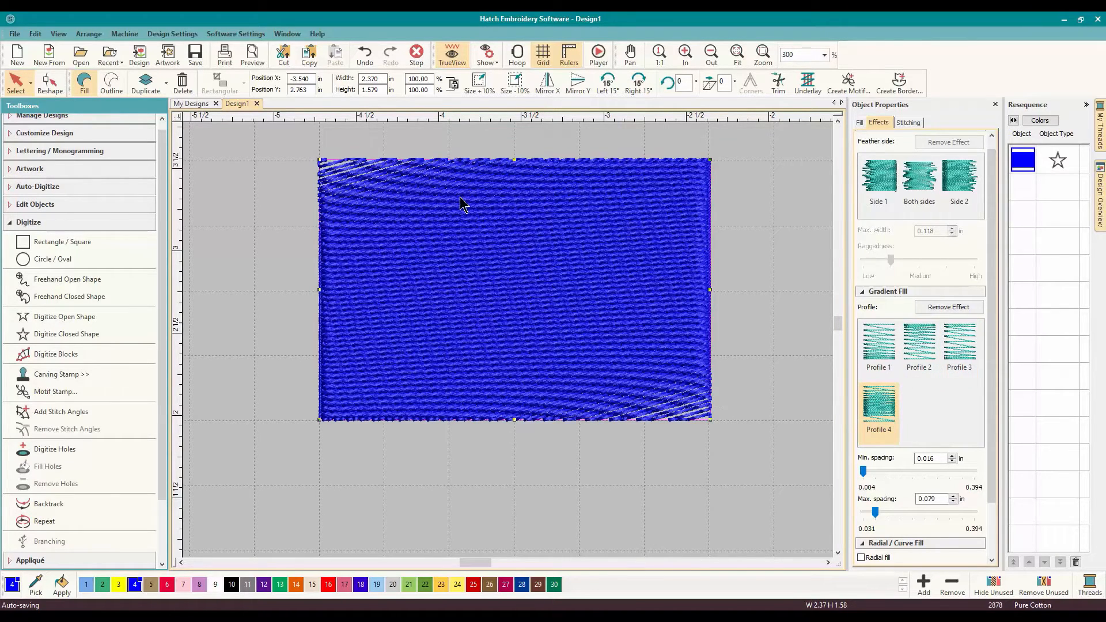
{"action": "left_click", "coordinate": [958, 346]}
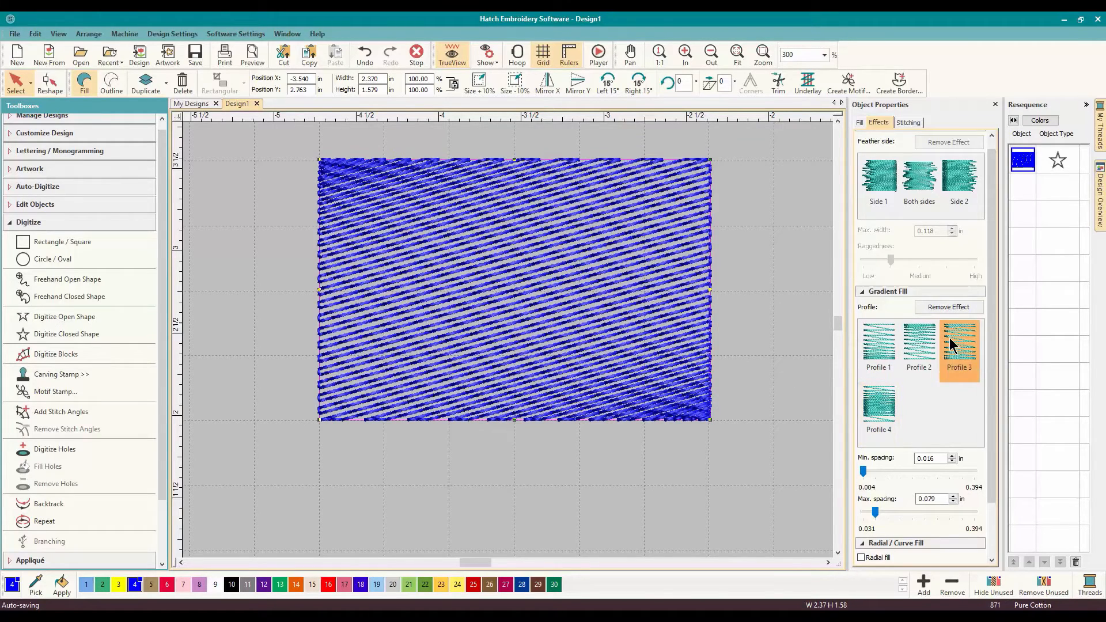
{"action": "left_click", "coordinate": [875, 351]}
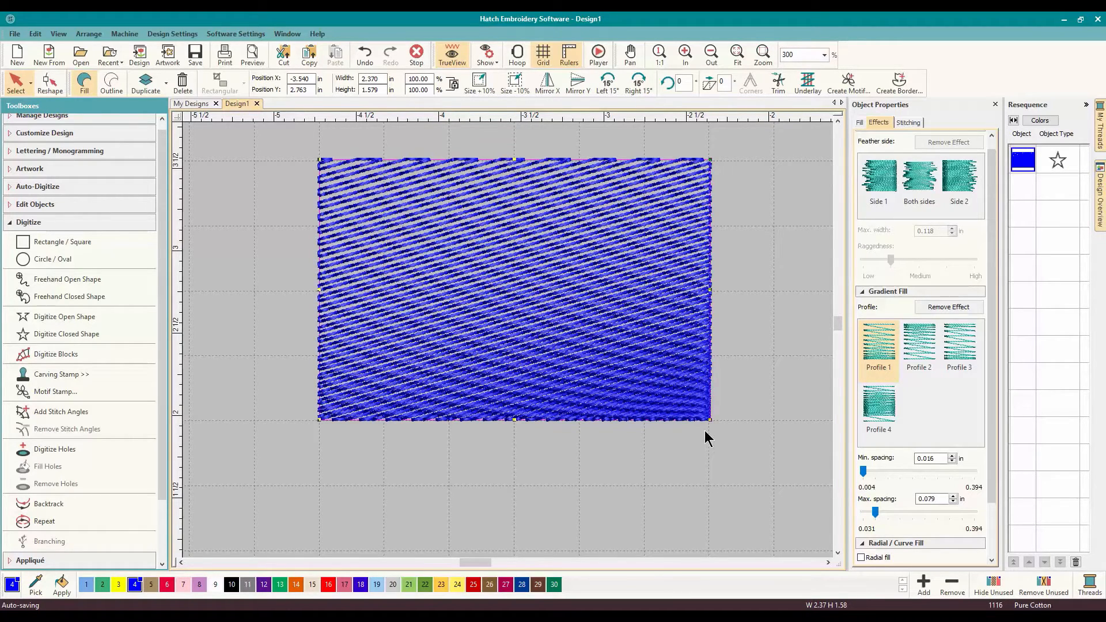
{"action": "left_click", "coordinate": [926, 307]}
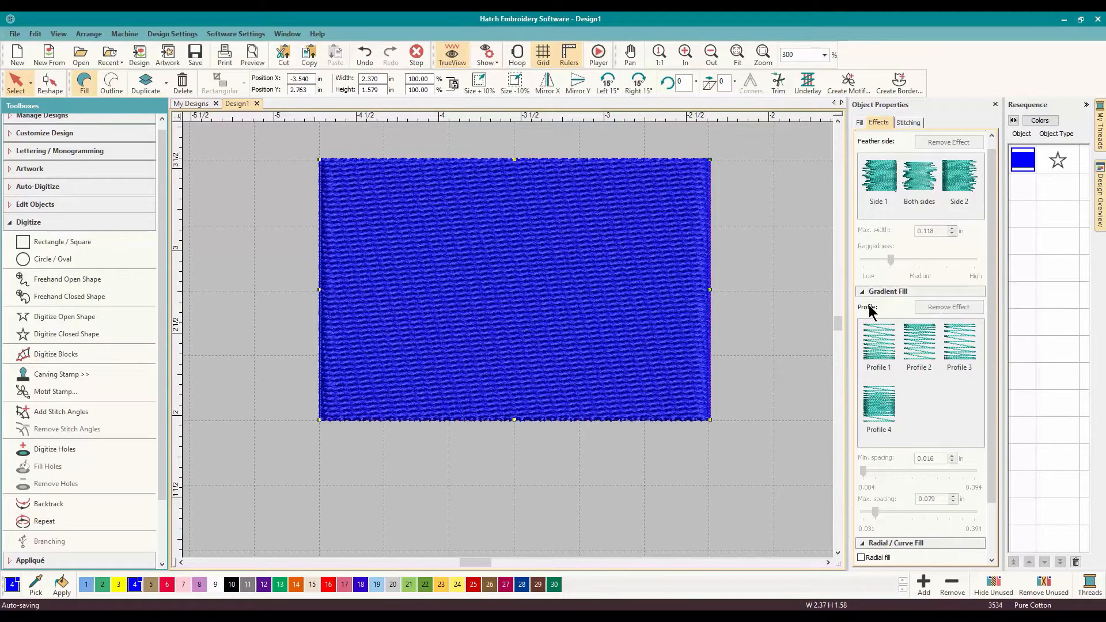
{"action": "left_click", "coordinate": [871, 342]}
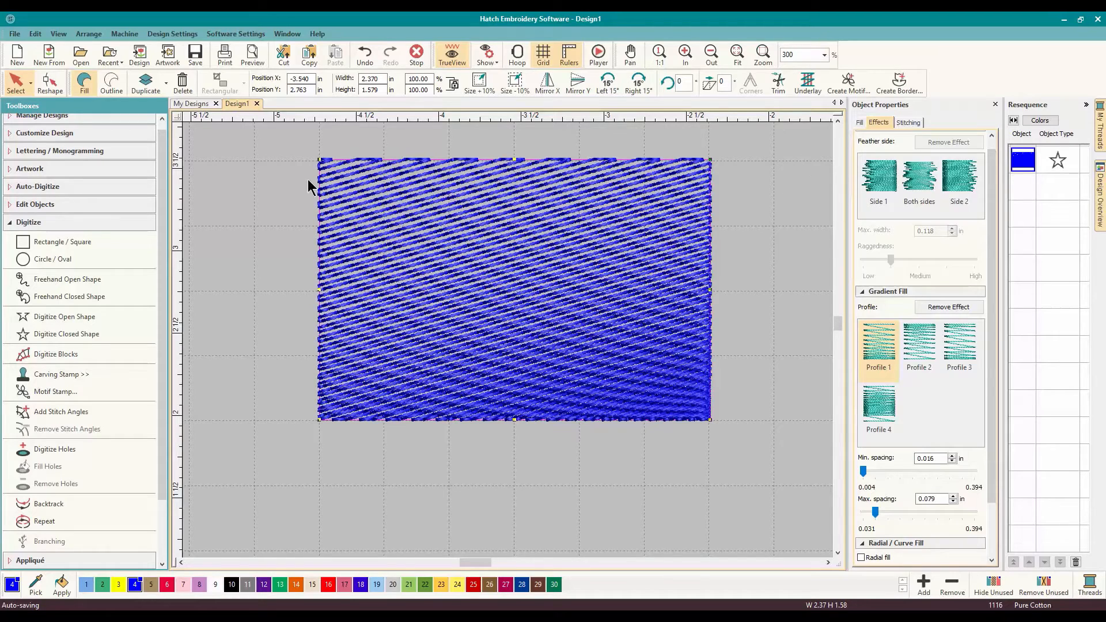
- Reshape the rectangle by moving its stitch start point from the upper-left corner to the lower-left corner
{"action": "left_click", "coordinate": [49, 84]}
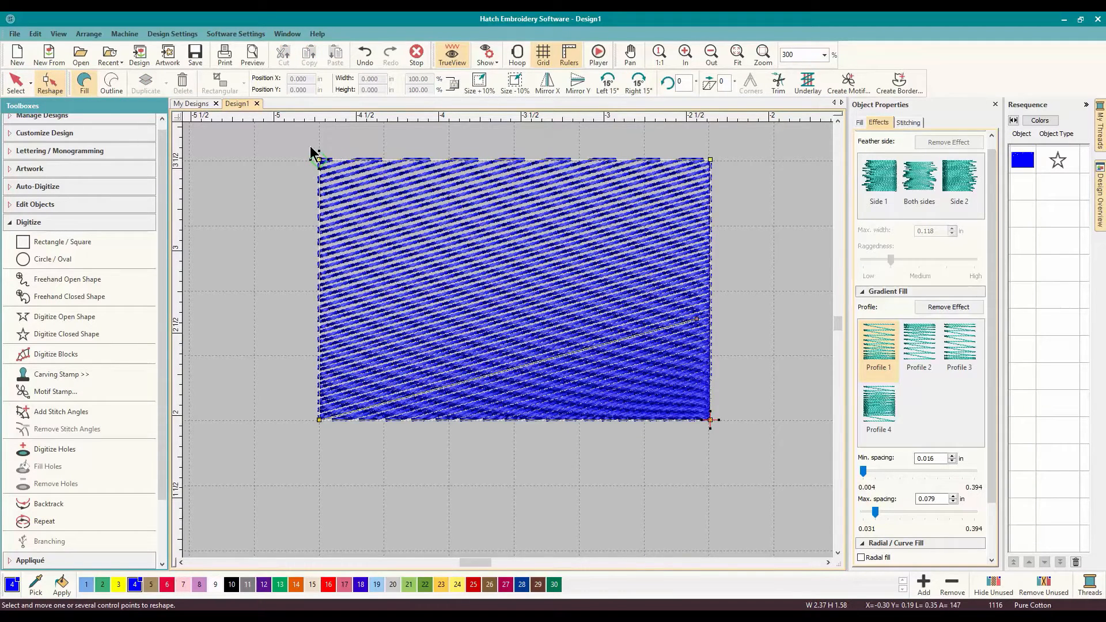
{"action": "scroll", "coordinate": [339, 144], "scroll_direction": "up", "scroll_amount": 1}
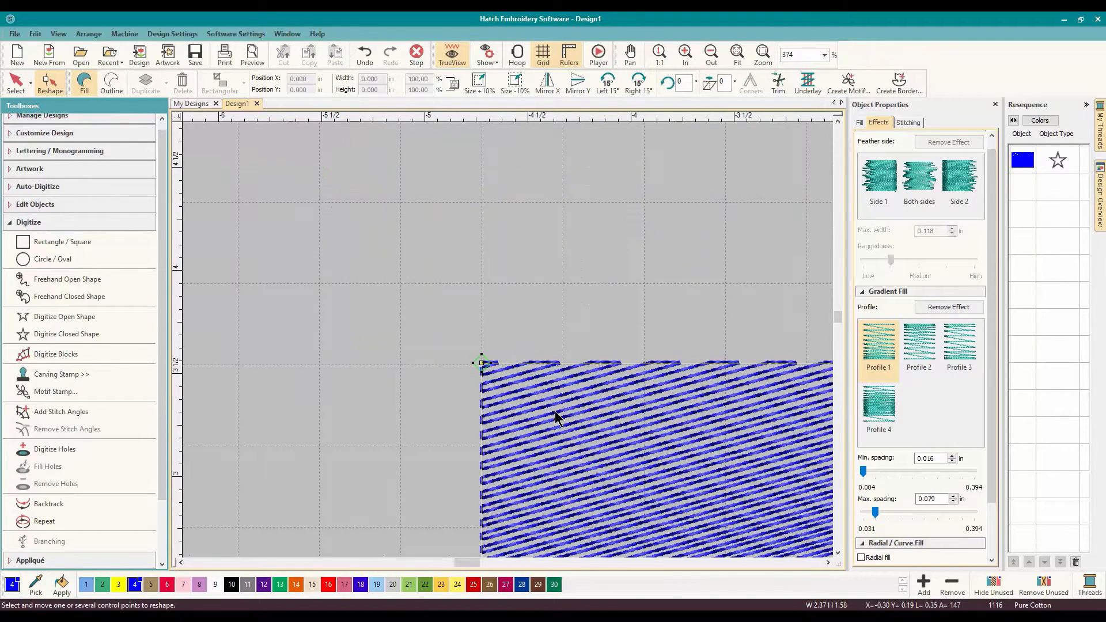
{"action": "scroll", "coordinate": [503, 335], "scroll_direction": "up", "scroll_amount": 1}
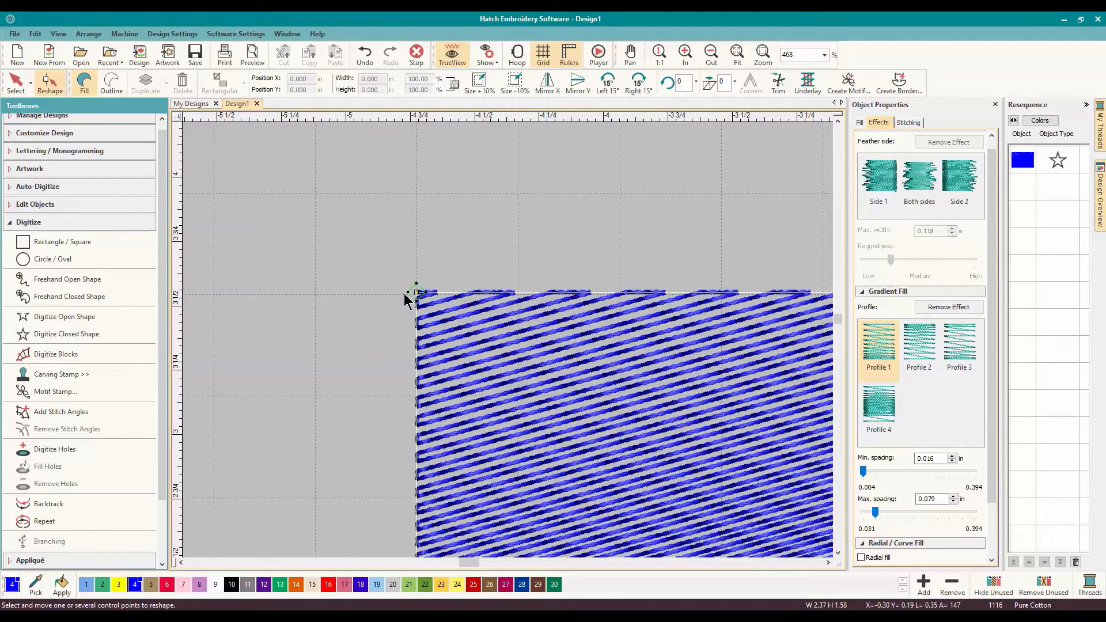
{"action": "scroll", "coordinate": [489, 344], "scroll_direction": "down", "scroll_amount": 1}
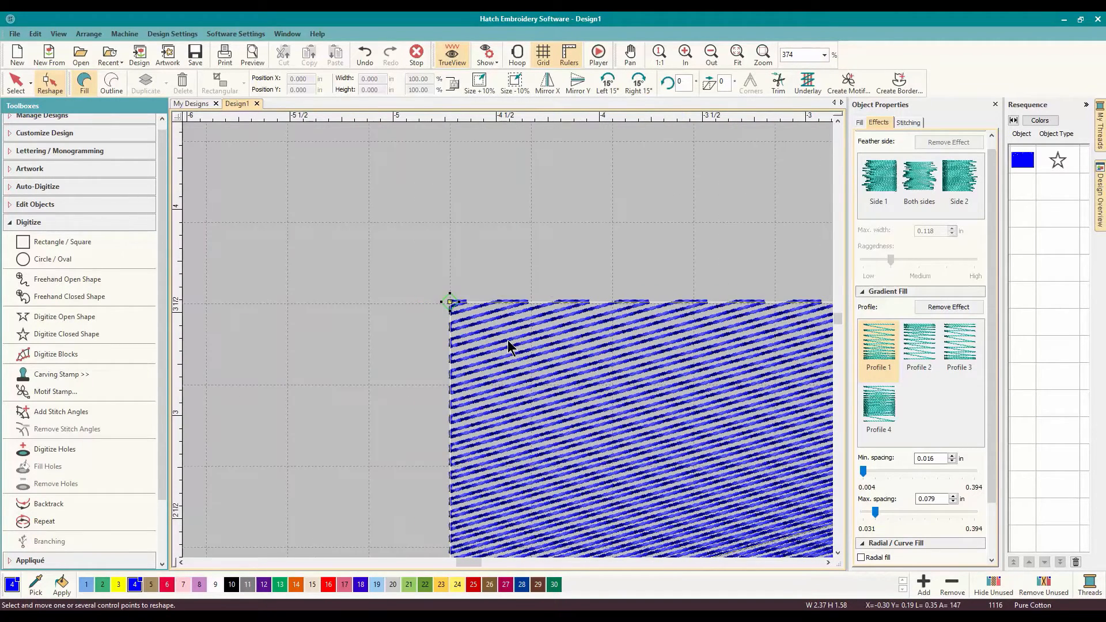
{"action": "scroll", "coordinate": [524, 356], "scroll_direction": "up", "scroll_amount": 1}
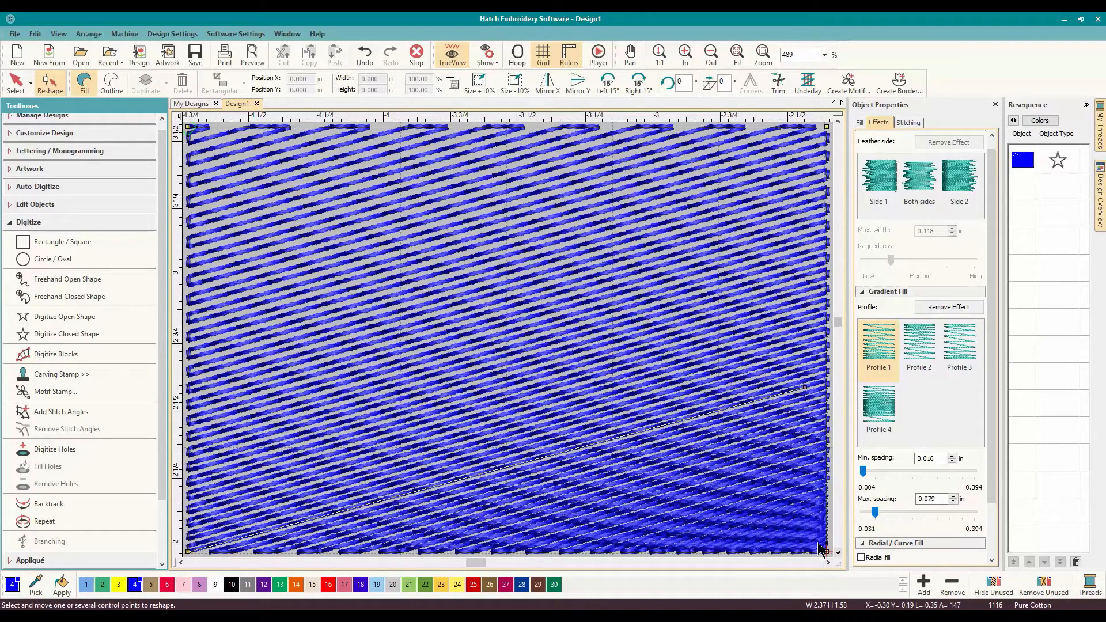
{"action": "scroll", "coordinate": [507, 340], "scroll_direction": "down", "scroll_amount": 2}
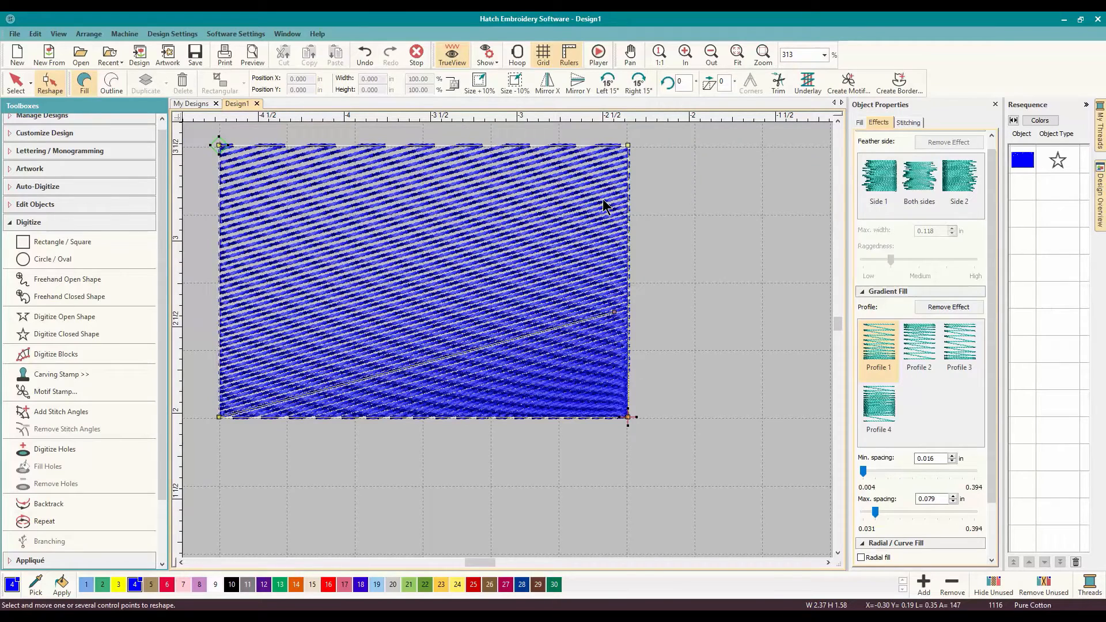
{"action": "left_click", "coordinate": [180, 563]}
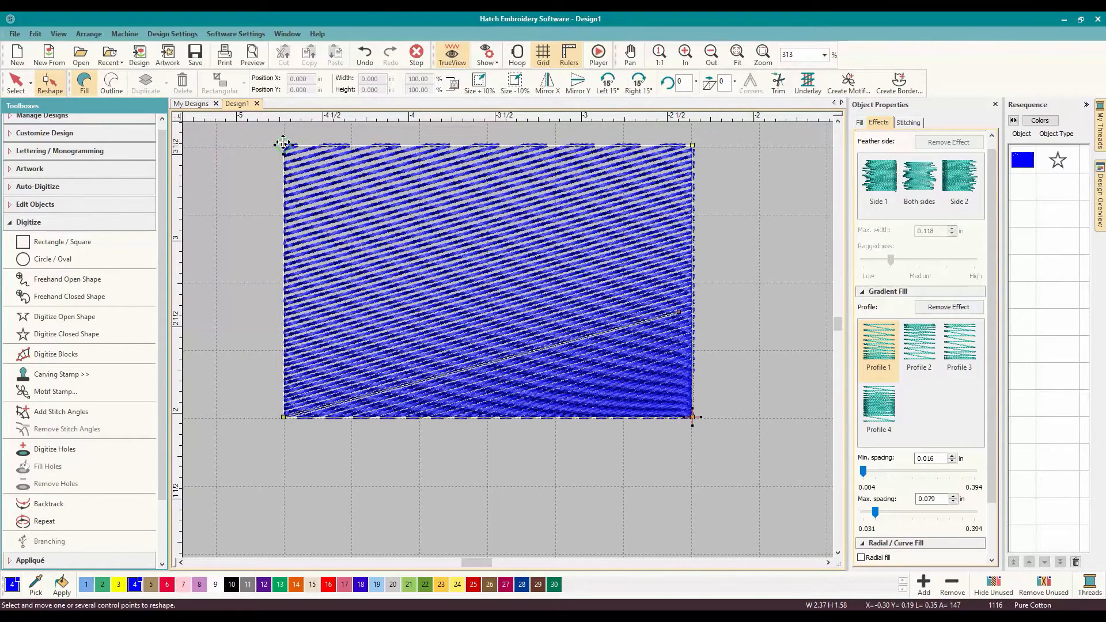
{"action": "mouse_move", "coordinate": [284, 145]}
{"action": "left_mouse_down"}
{"action": "mouse_move", "coordinate": [294, 280]}
{"action": "mouse_move", "coordinate": [284, 417]}
{"action": "left_mouse_up"}
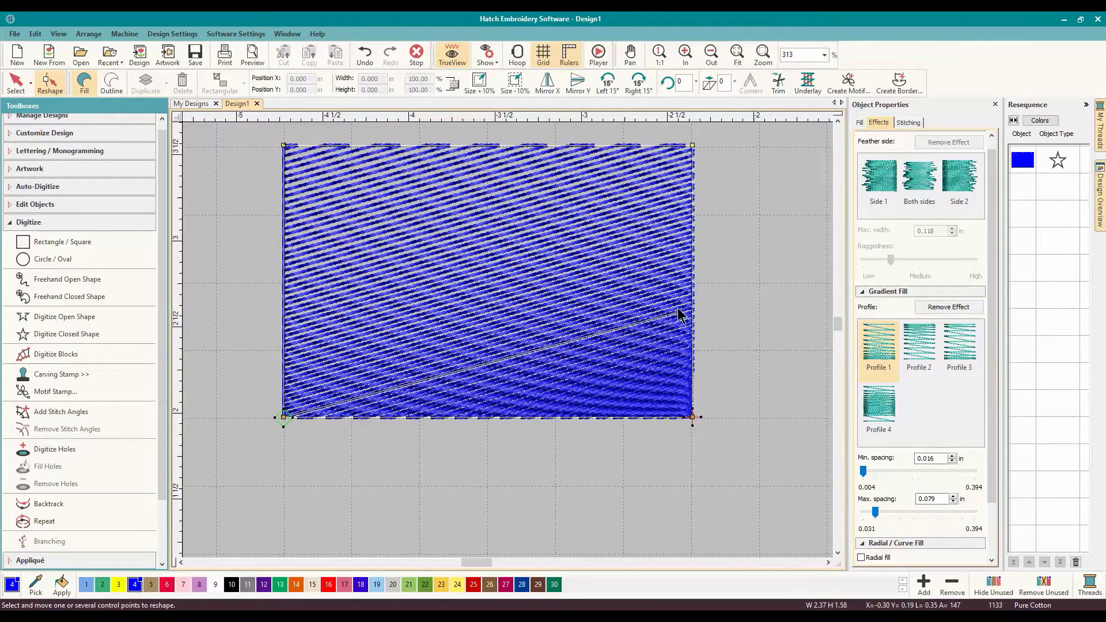
- Steepen the rectangle's stitch angle by moving the angle line's free end just beyond the upper-right corner
{"action": "mouse_move", "coordinate": [678, 313]}
{"action": "left_click_drag", "start_coordinate": [679, 313], "coordinate": [714, 135]}
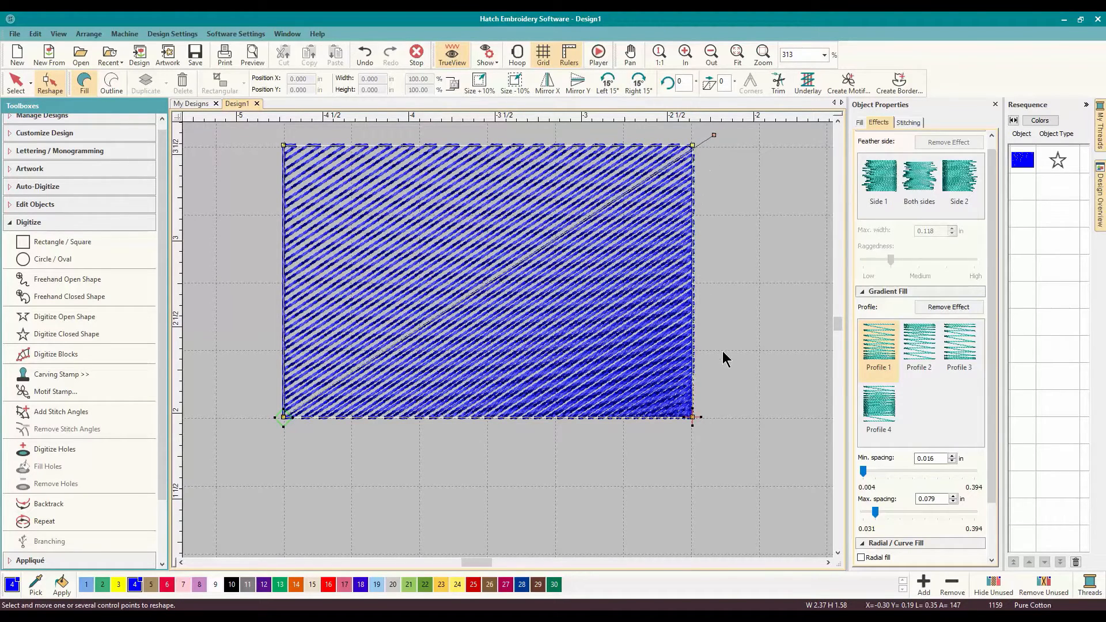
- Move the angle line's upper end above the middle of the top edge and the stitch start point just outside the lower-left corner
{"action": "mouse_move", "coordinate": [715, 135]}
{"action": "left_click_drag", "start_coordinate": [715, 135], "coordinate": [469, 135]}
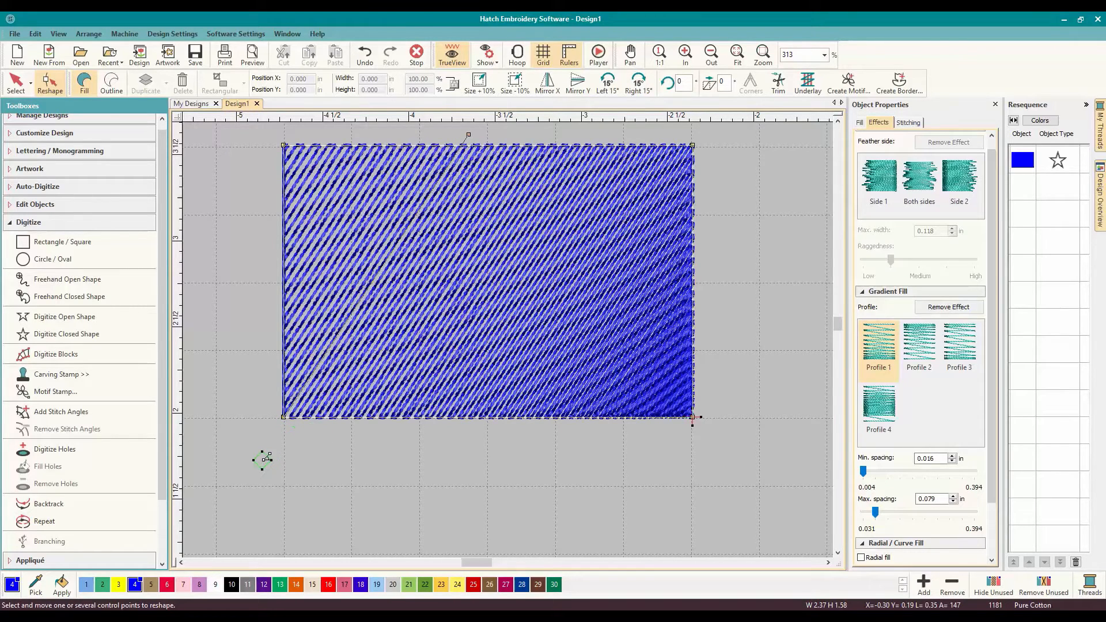
{"action": "mouse_move", "coordinate": [283, 417]}
{"action": "left_mouse_down"}
{"action": "mouse_move", "coordinate": [331, 437]}
{"action": "mouse_move", "coordinate": [282, 419]}
{"action": "left_mouse_up"}
{"action": "left_click", "coordinate": [282, 419]}
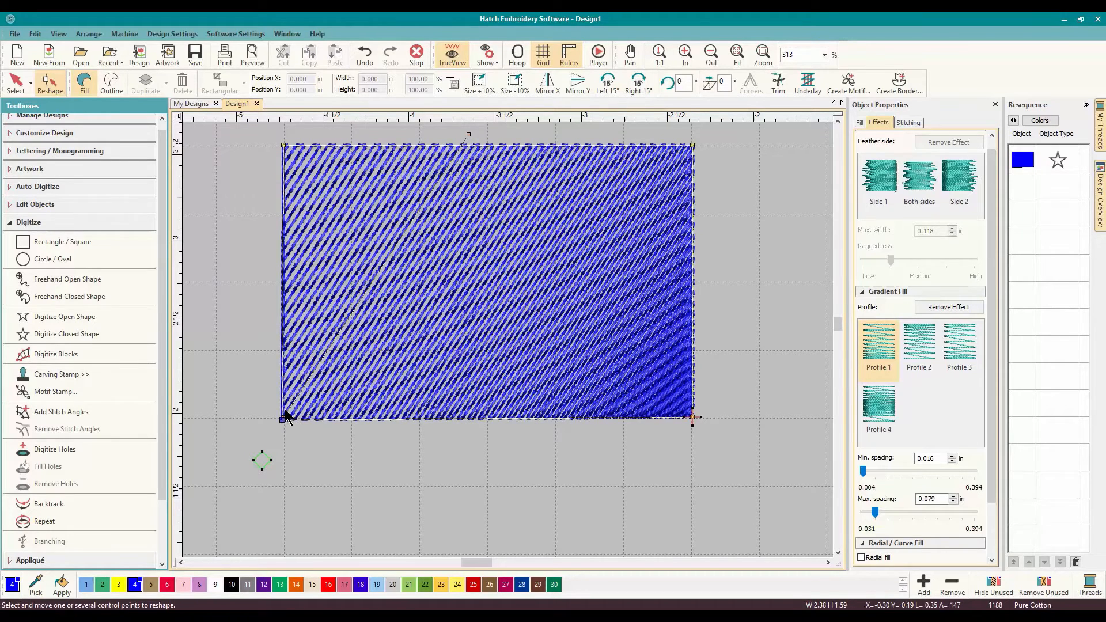
- Pull a new left-edge point outward and restore the rectangular outline, with the angle line's lower end placed below the bottom edge
{"action": "left_click", "coordinate": [282, 414]}
{"action": "left_click_drag", "start_coordinate": [287, 413], "coordinate": [245, 375]}
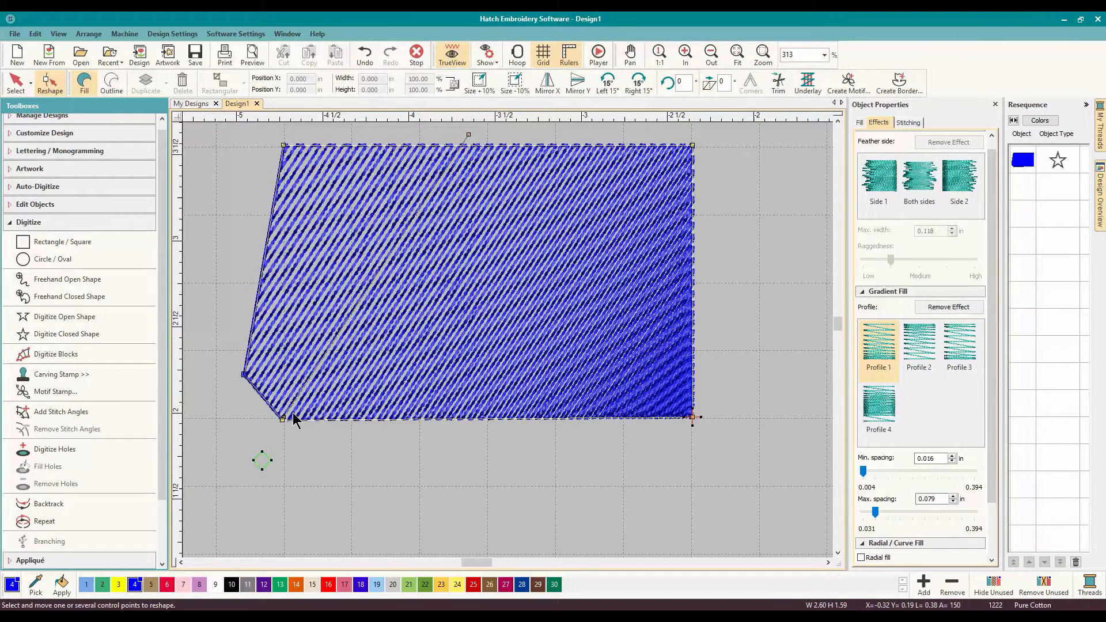
{"action": "left_click_drag", "start_coordinate": [286, 421], "coordinate": [488, 465]}
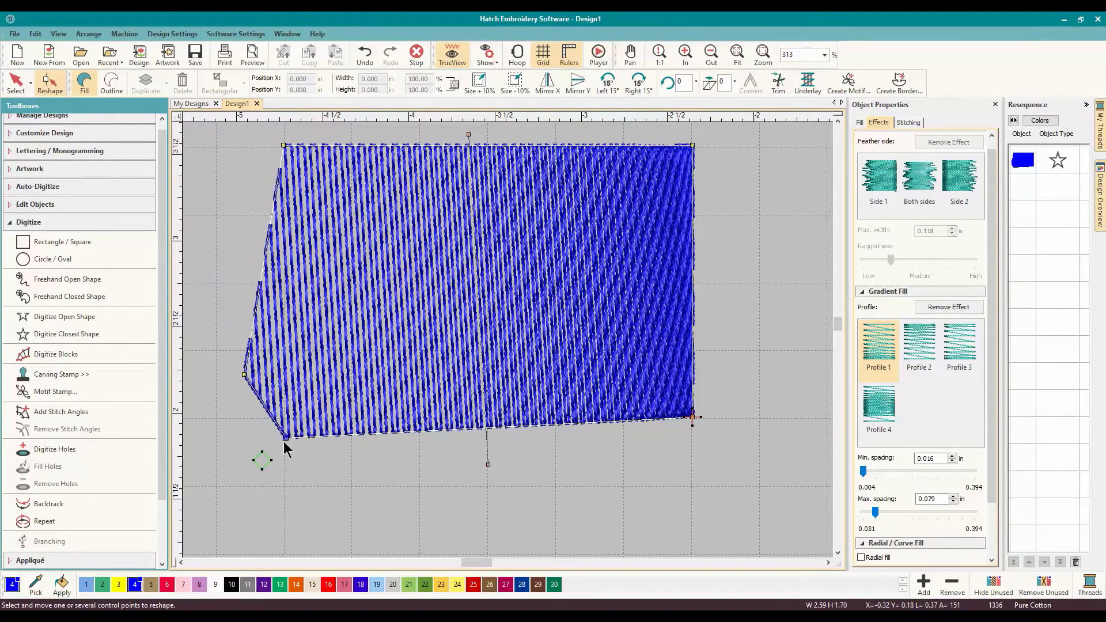
{"action": "left_click_drag", "start_coordinate": [286, 439], "coordinate": [286, 420]}
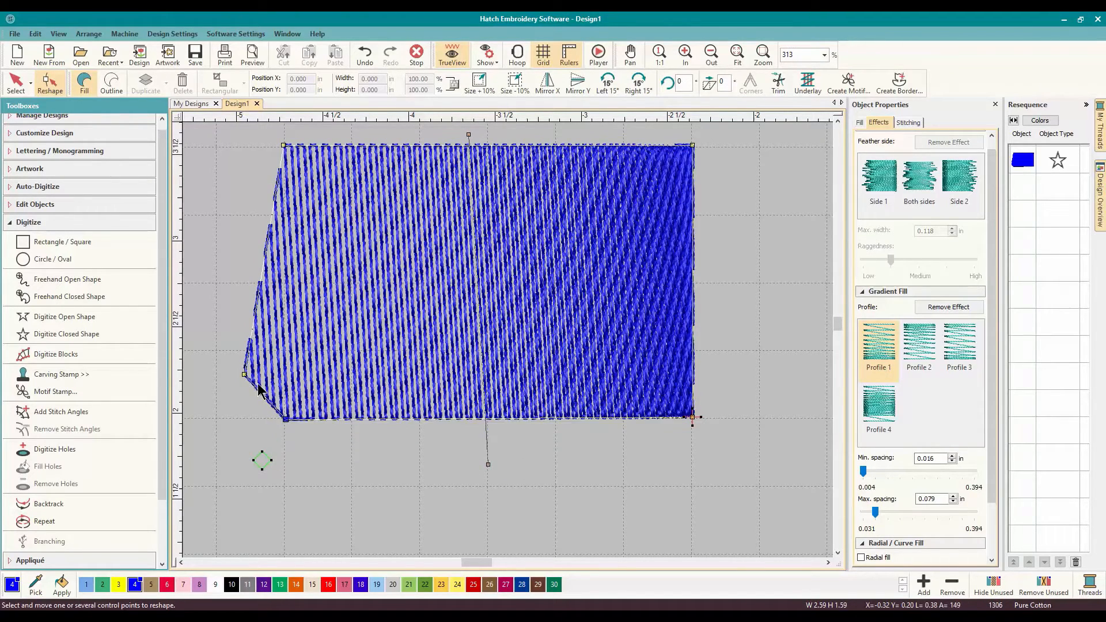
{"action": "left_click_drag", "start_coordinate": [246, 376], "coordinate": [285, 369]}
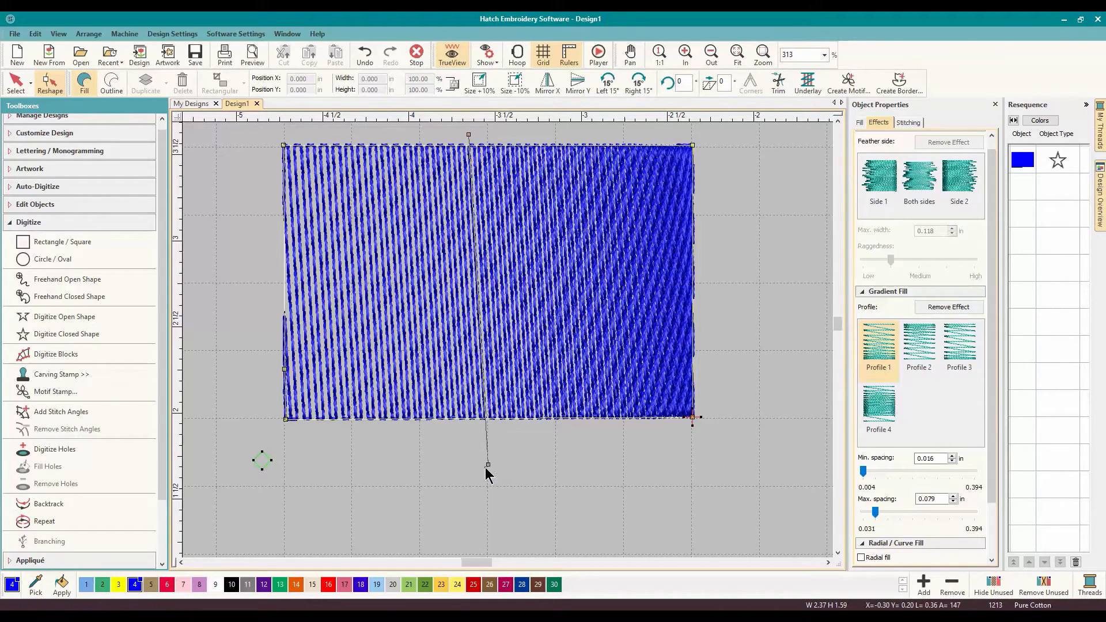
- Apply gradient Profile 3 and compare it at a slanted stitch angle and a nearly vertical one
{"action": "left_click_drag", "start_coordinate": [490, 461], "coordinate": [610, 435]}
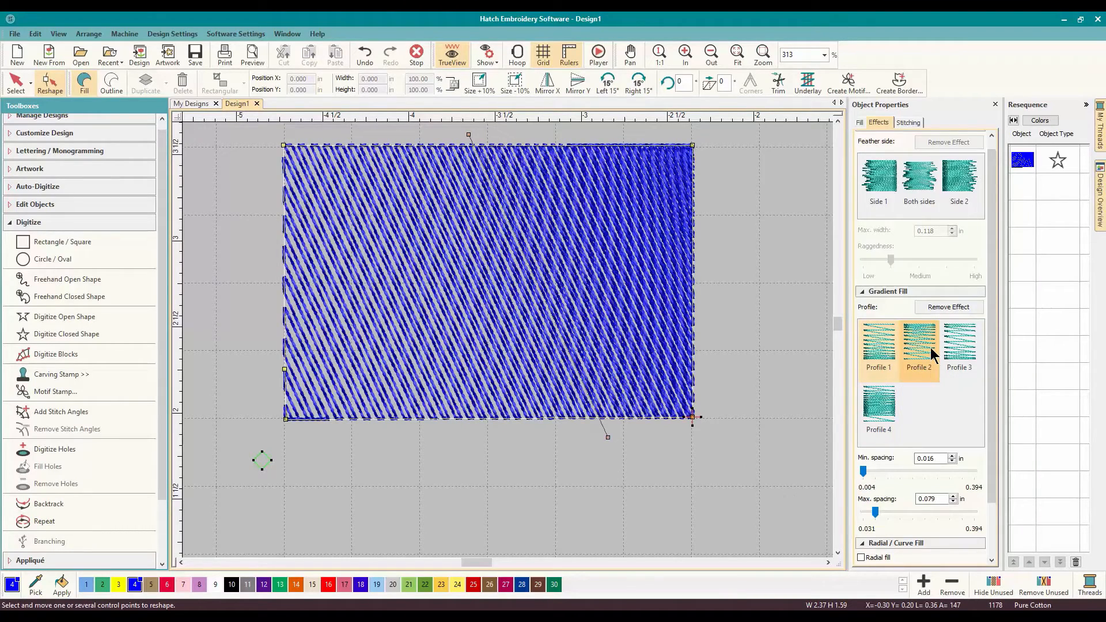
{"action": "left_click", "coordinate": [969, 344]}
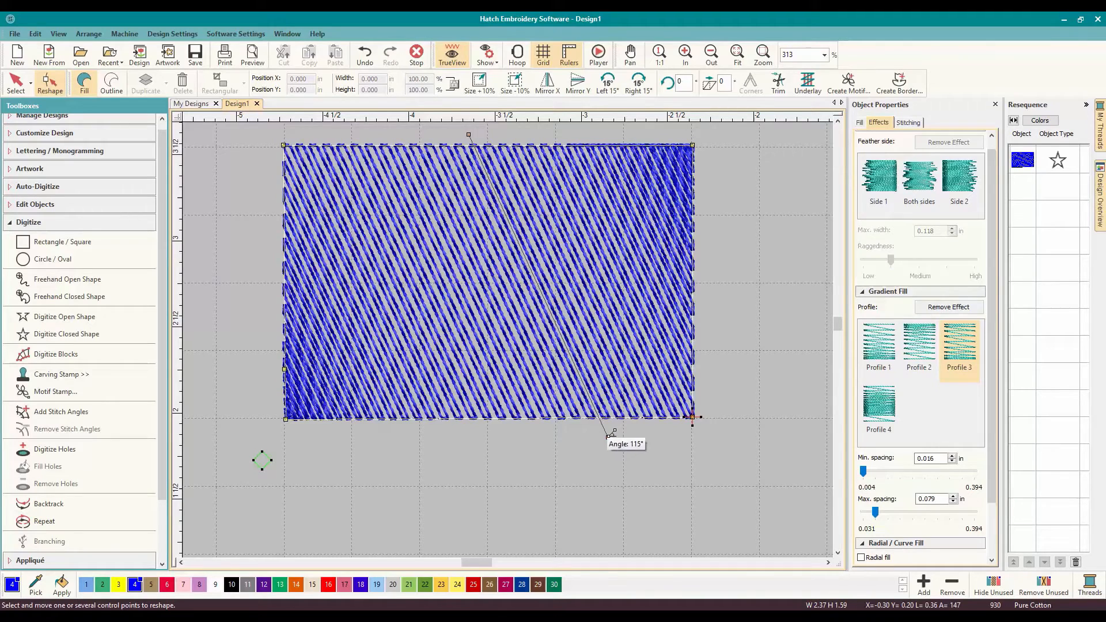
{"action": "left_click_drag", "start_coordinate": [609, 436], "coordinate": [472, 447]}
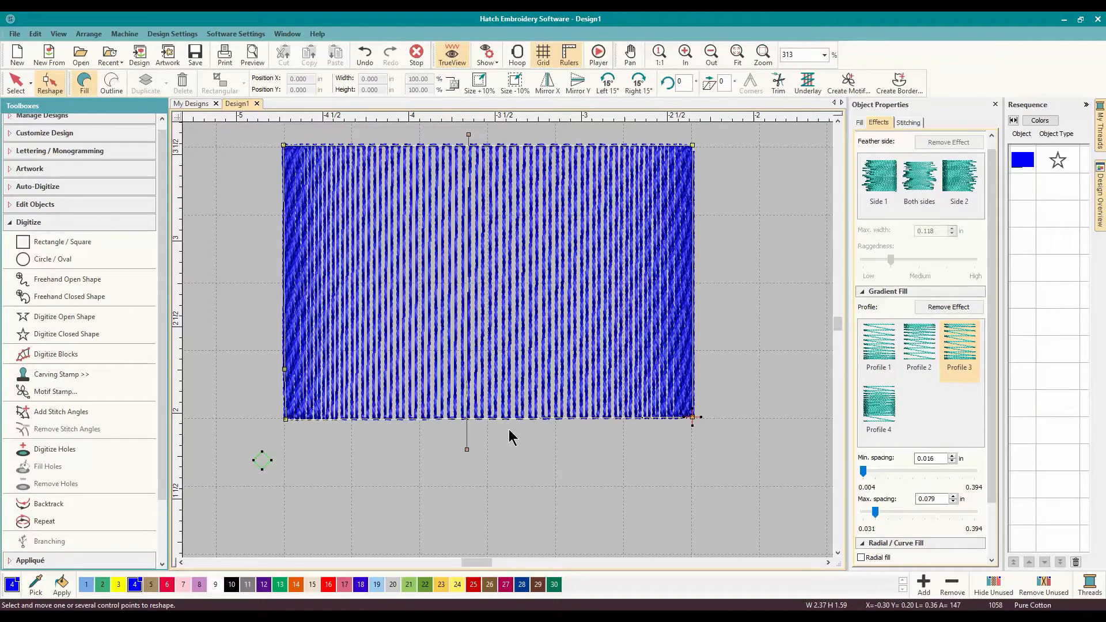
- Turn the rectangle's stitch angle through several slants to nearly horizontal, with the angle line's ends just beyond the two side edges
{"action": "left_click_drag", "start_coordinate": [466, 449], "coordinate": [734, 306]}
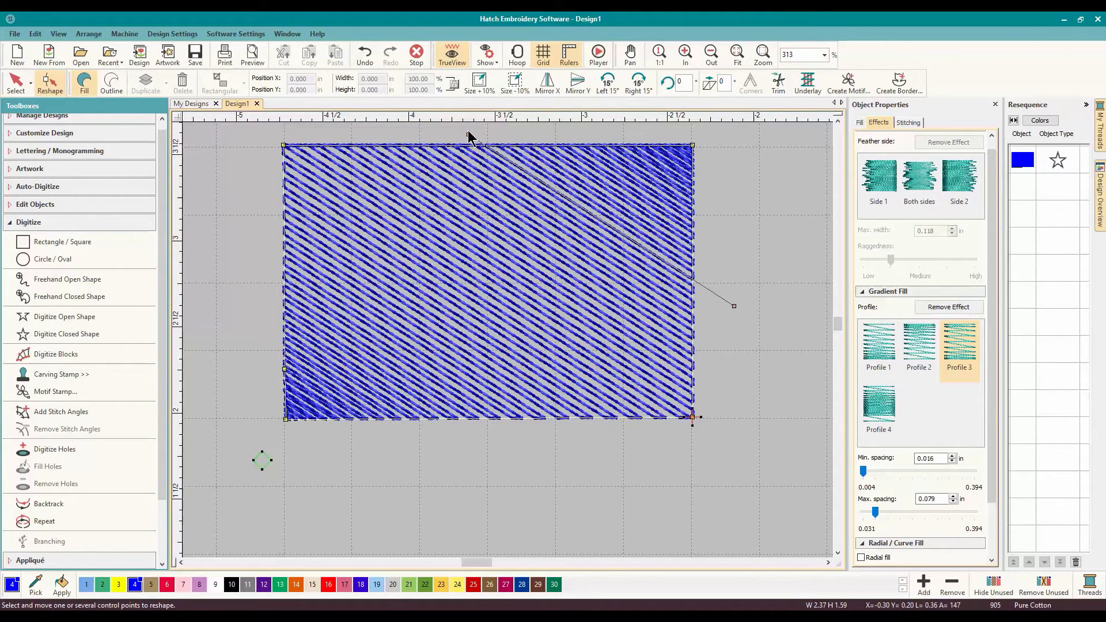
{"action": "left_click_drag", "start_coordinate": [468, 132], "coordinate": [245, 291]}
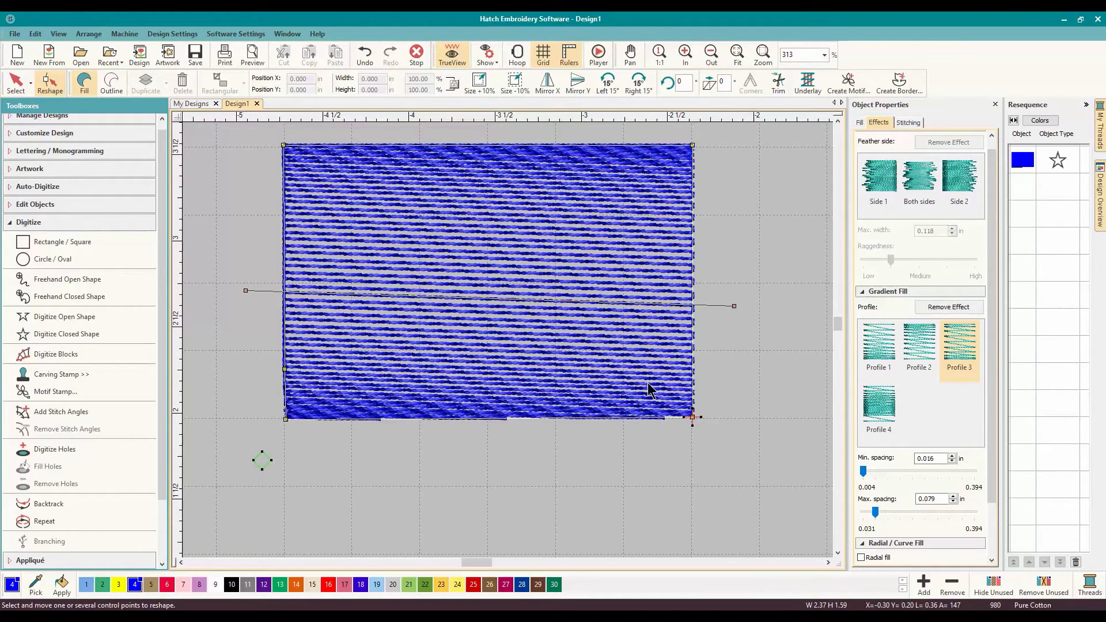
{"action": "left_click_drag", "start_coordinate": [734, 306], "coordinate": [723, 428]}
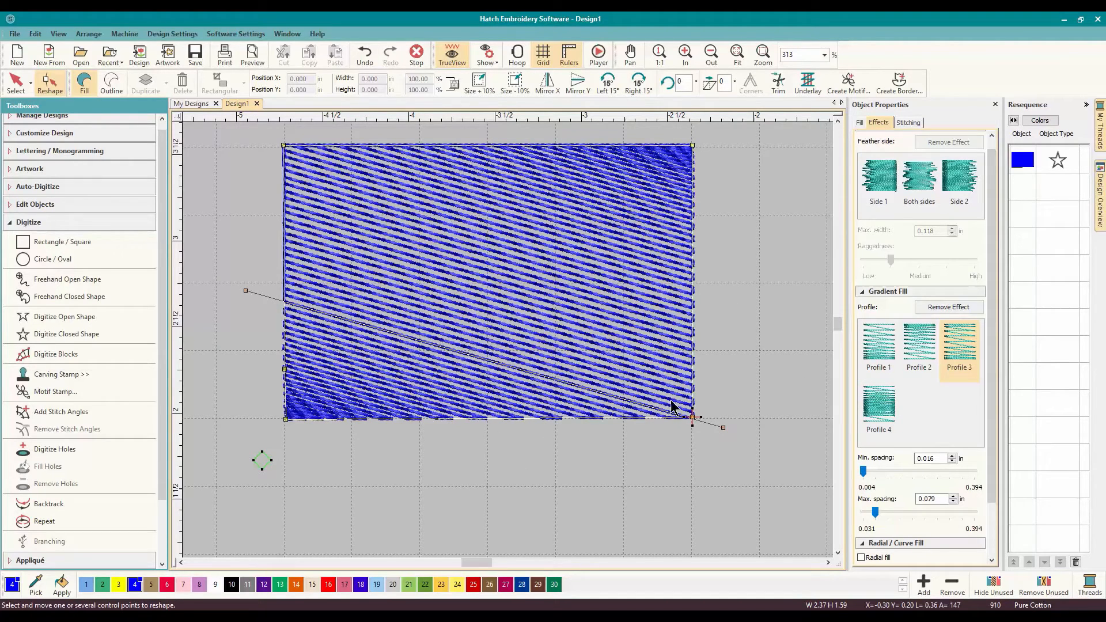
{"action": "left_click_drag", "start_coordinate": [723, 428], "coordinate": [743, 272]}
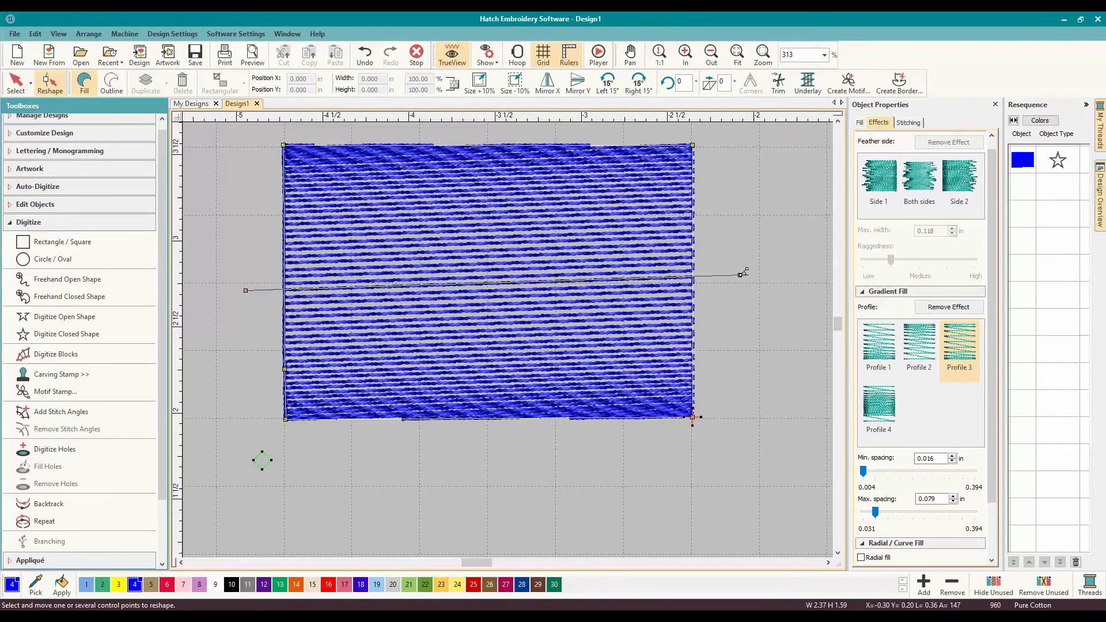
- Switch the gradient to Profile 1, return the stitch start point to the rectangle's lower-left corner and finish reshaping
{"action": "left_click", "coordinate": [891, 337]}
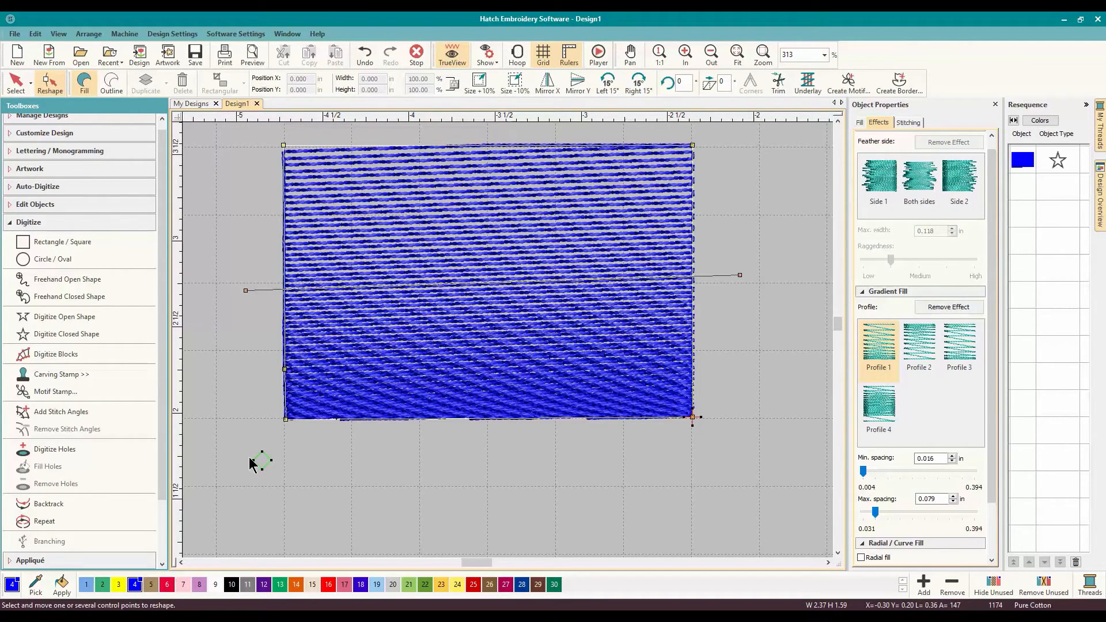
{"action": "left_click_drag", "start_coordinate": [251, 464], "coordinate": [286, 420]}
{"action": "left_click", "coordinate": [16, 81]}
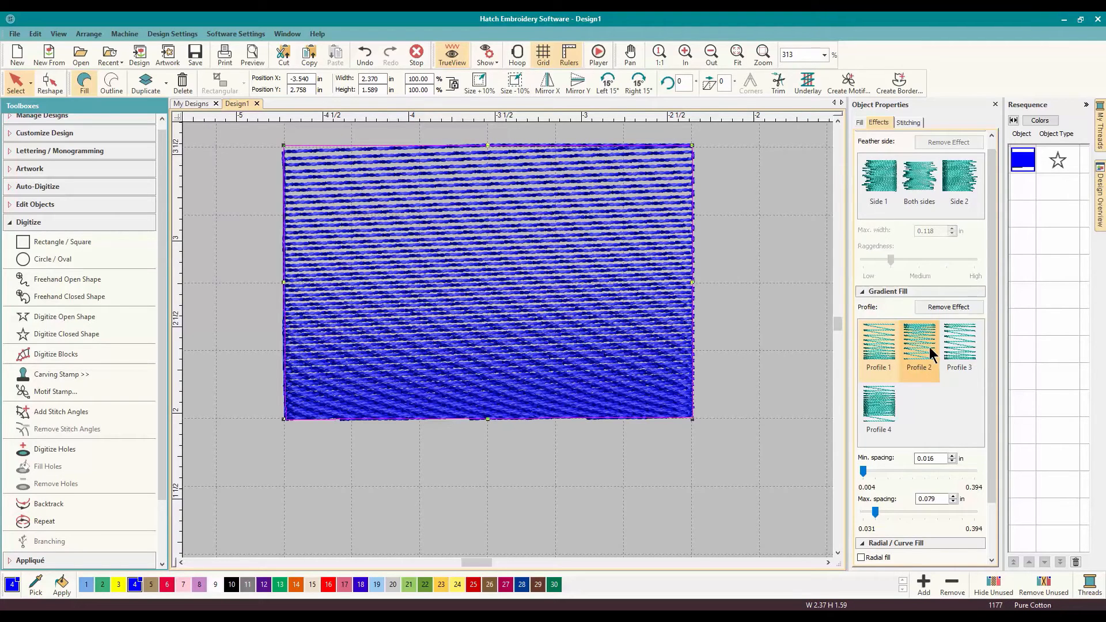
- Remove the gradient effect to view the plain fill and reapply Profile 1
{"action": "left_click", "coordinate": [959, 306]}
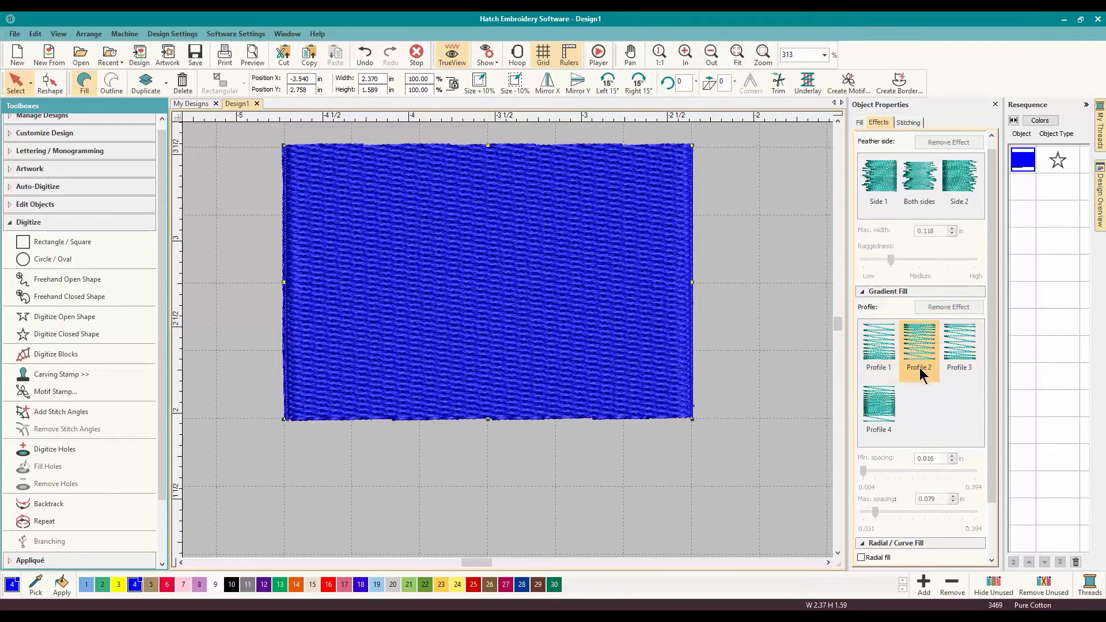
{"action": "left_click", "coordinate": [879, 346]}
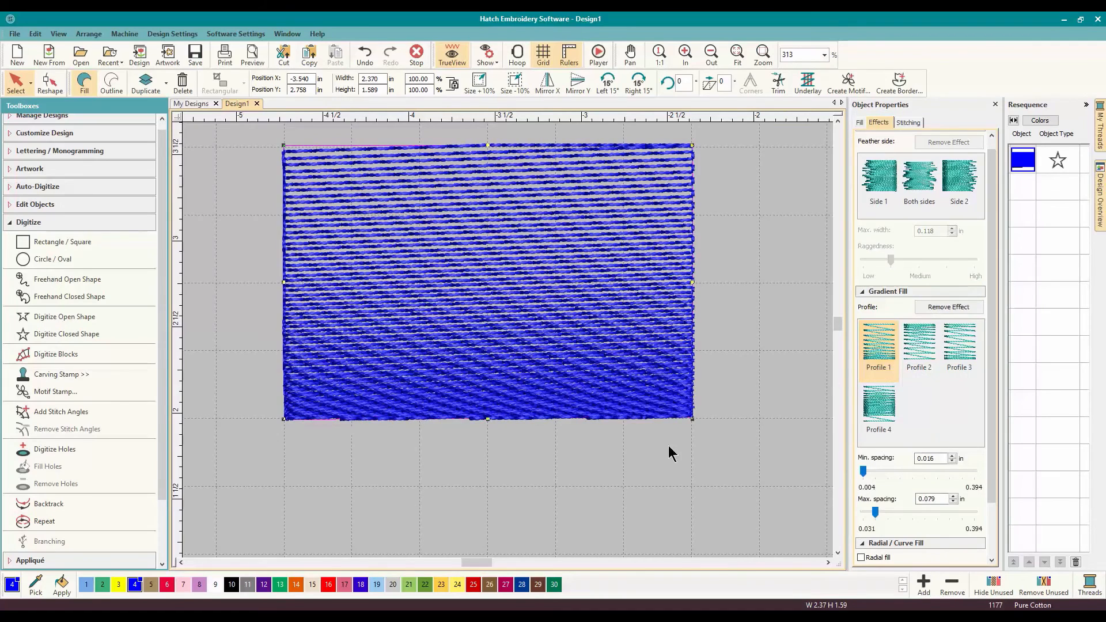
- Reshape the rectangle again and tilt its stitch angle to 13°
{"action": "left_click", "coordinate": [61, 87]}
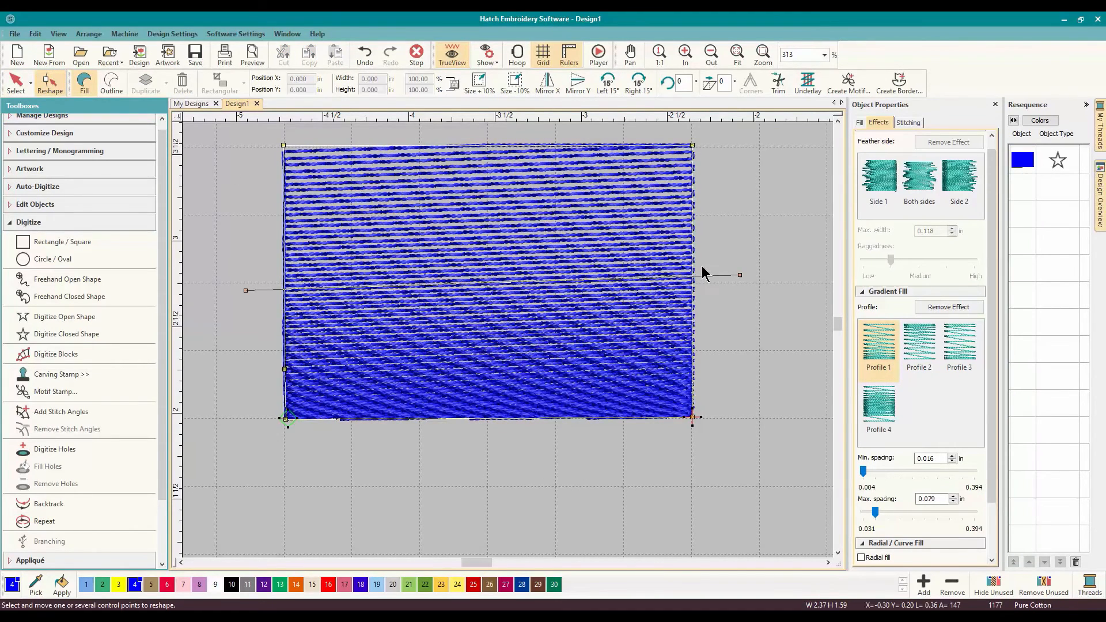
{"action": "left_click_drag", "start_coordinate": [742, 273], "coordinate": [747, 175]}
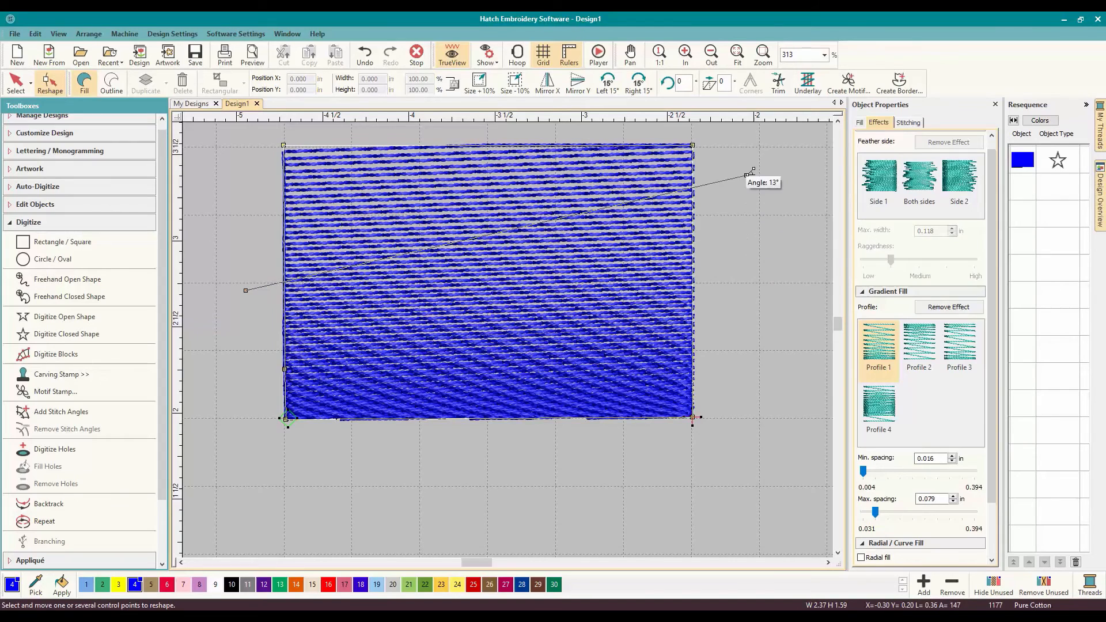